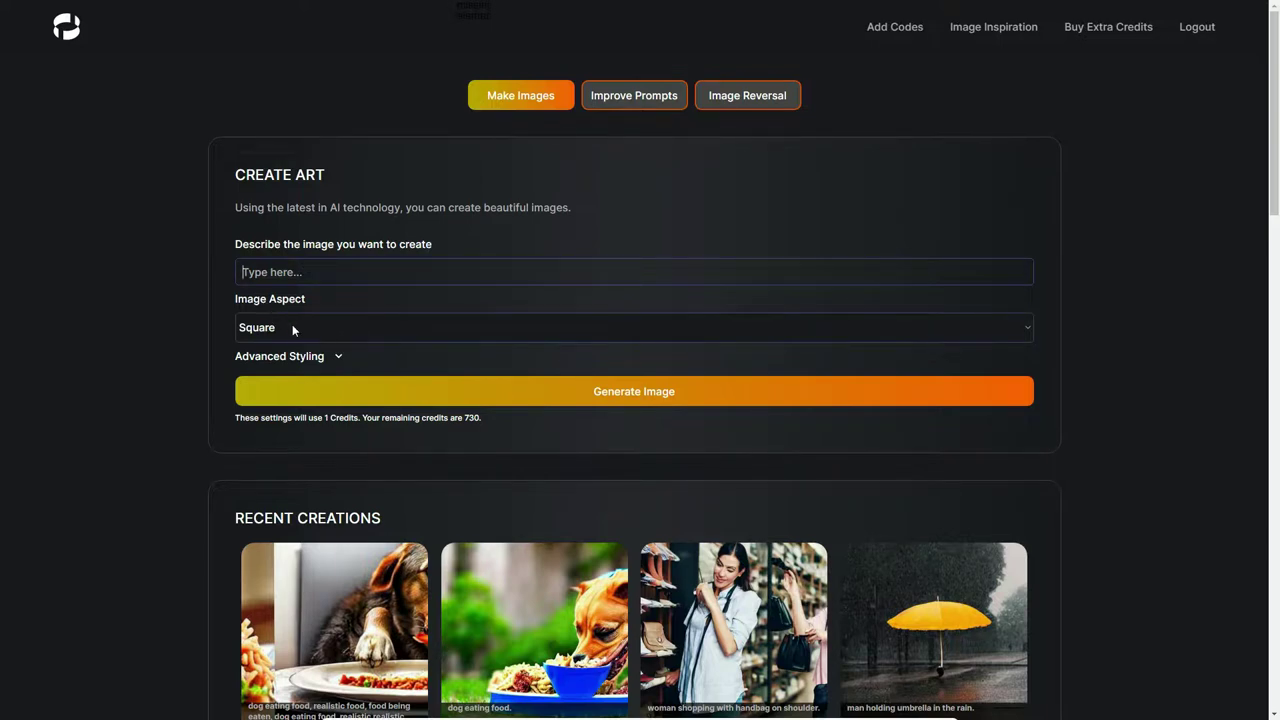
- Set the image aspect to Standard 16:9
{"action": "left_click", "coordinate": [397, 330]}
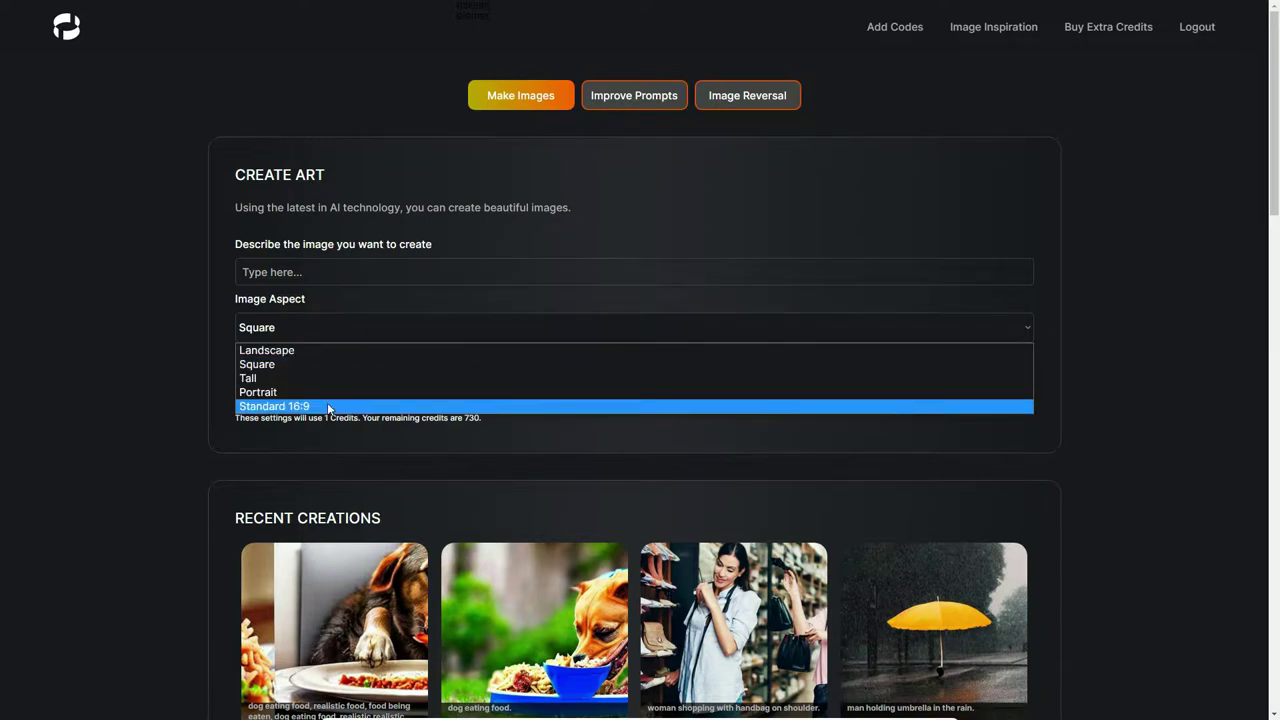
{"action": "left_click", "coordinate": [328, 407]}
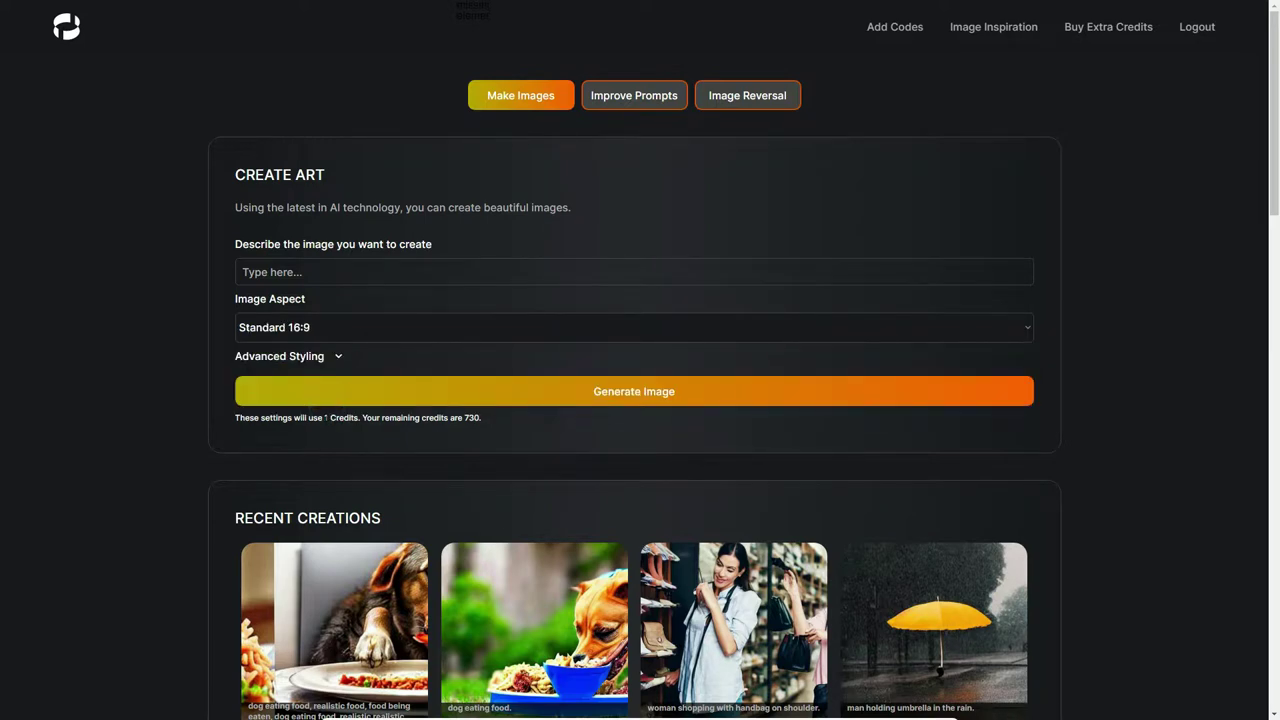
{"action": "key", "text": "Down"}
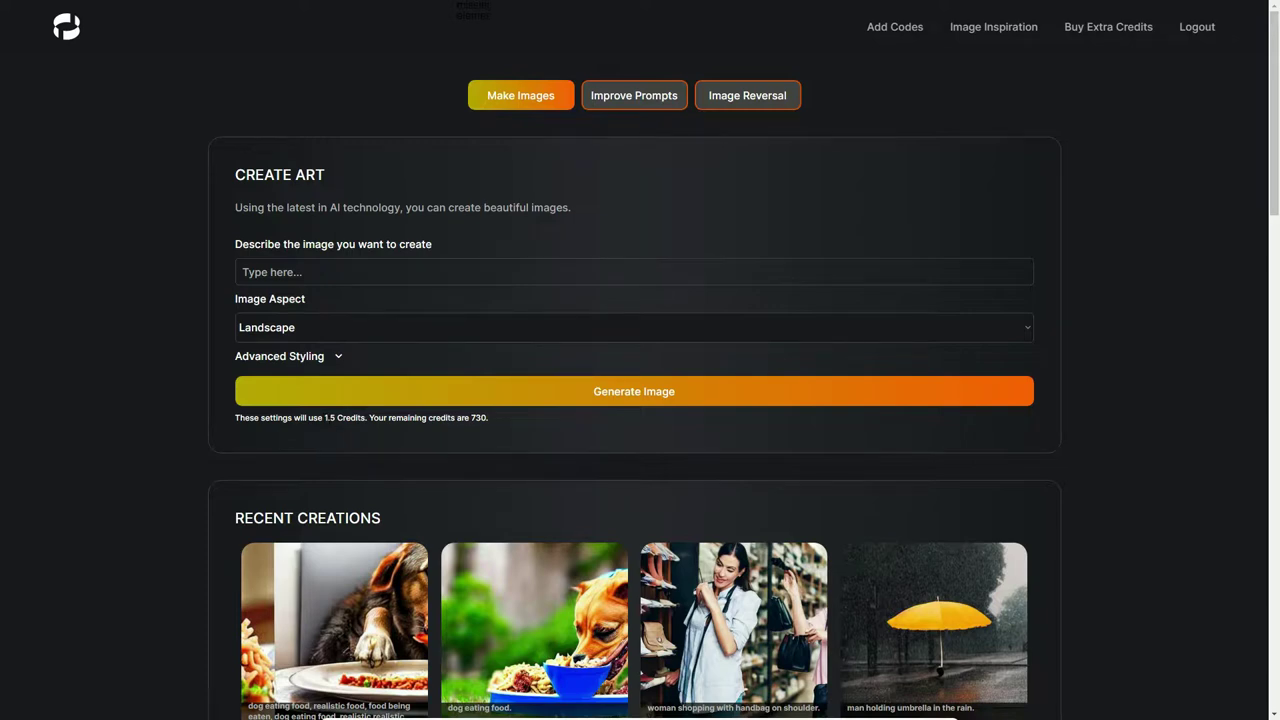
{"action": "left_click", "coordinate": [360, 330]}
{"action": "left_click", "coordinate": [374, 407]}
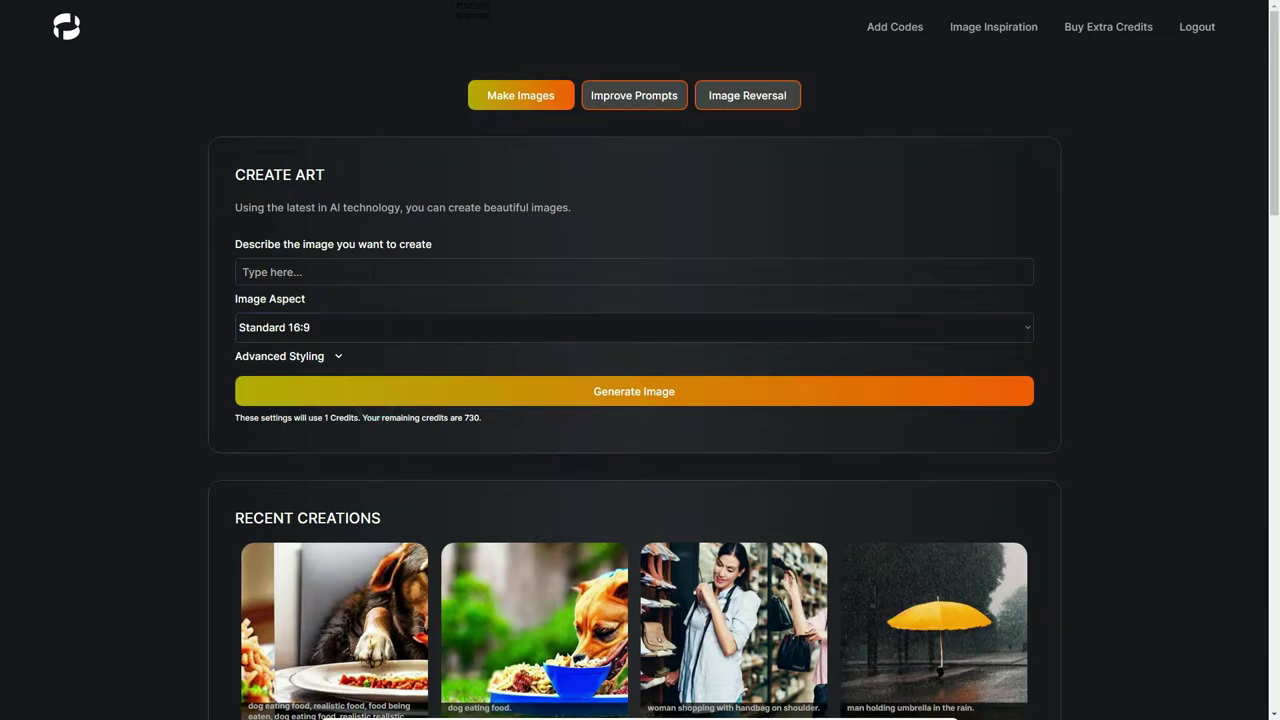
- Generate an image from the prompt "tiger sitting on top of rock, cartoon style"
{"action": "left_click", "coordinate": [344, 274]}
{"action": "type", "text": "tiger sitting on top of rock, cartoon style"}
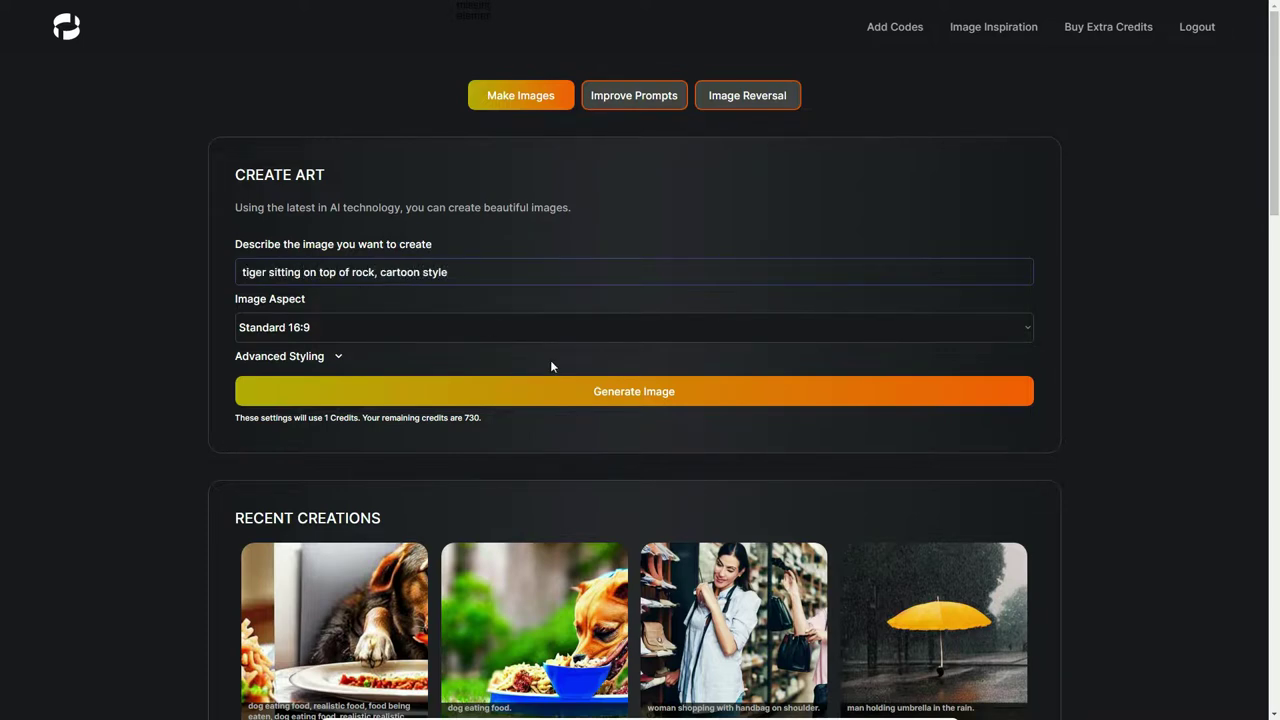
{"action": "left_click", "coordinate": [657, 395]}
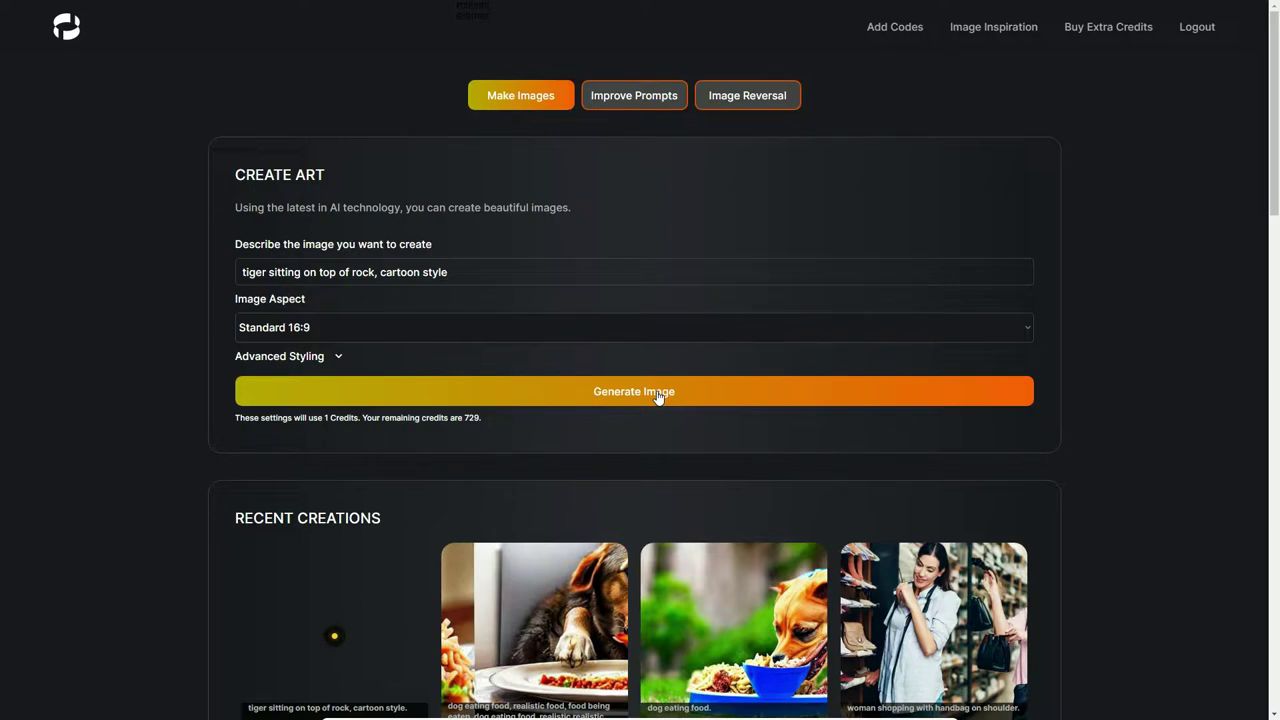
- View the new cartoon tiger image enlarged in the recent creations and close it
{"action": "scroll", "coordinate": [658, 397], "scroll_direction": "down", "scroll_amount": 3}
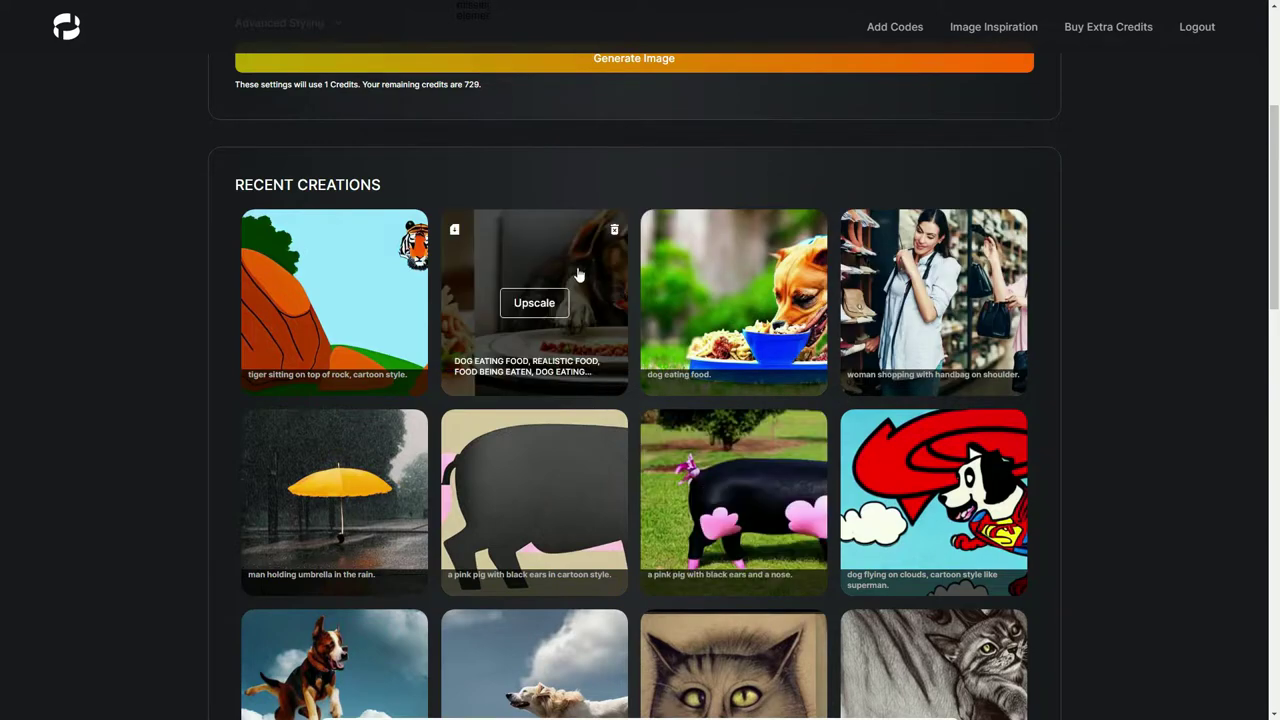
{"action": "left_click", "coordinate": [340, 250]}
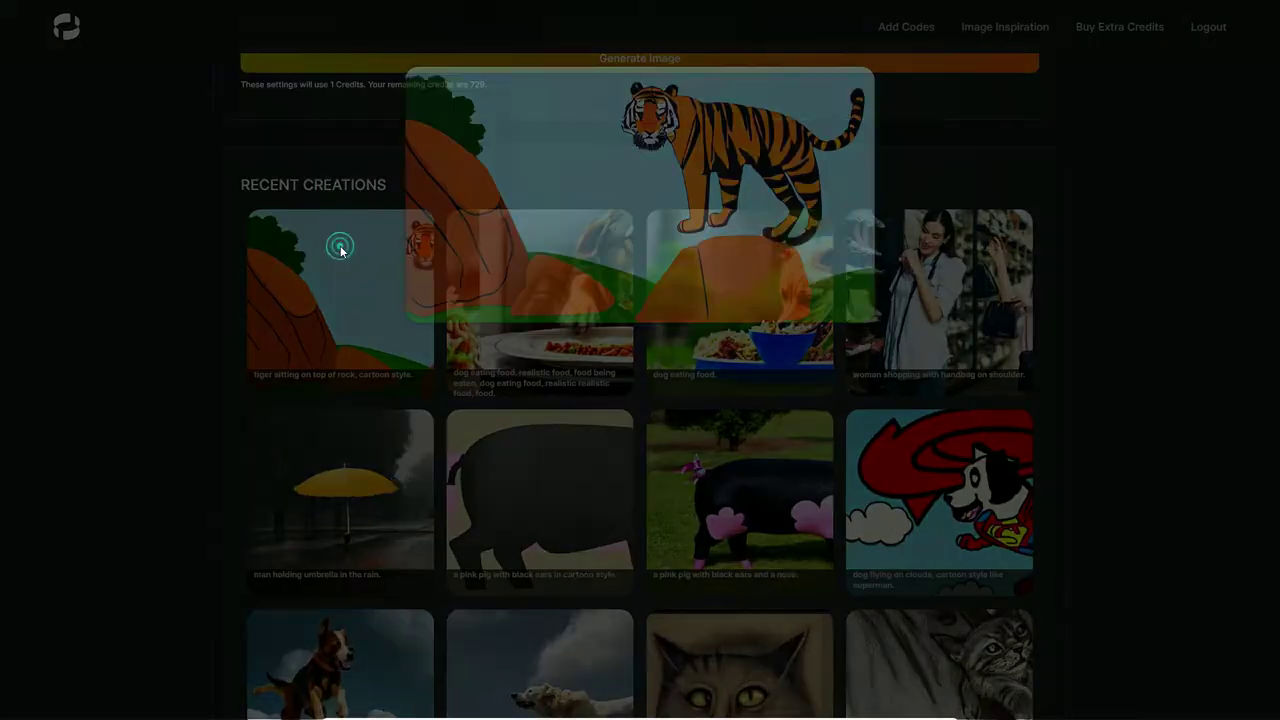
{"action": "mouse_move", "coordinate": [678, 195]}
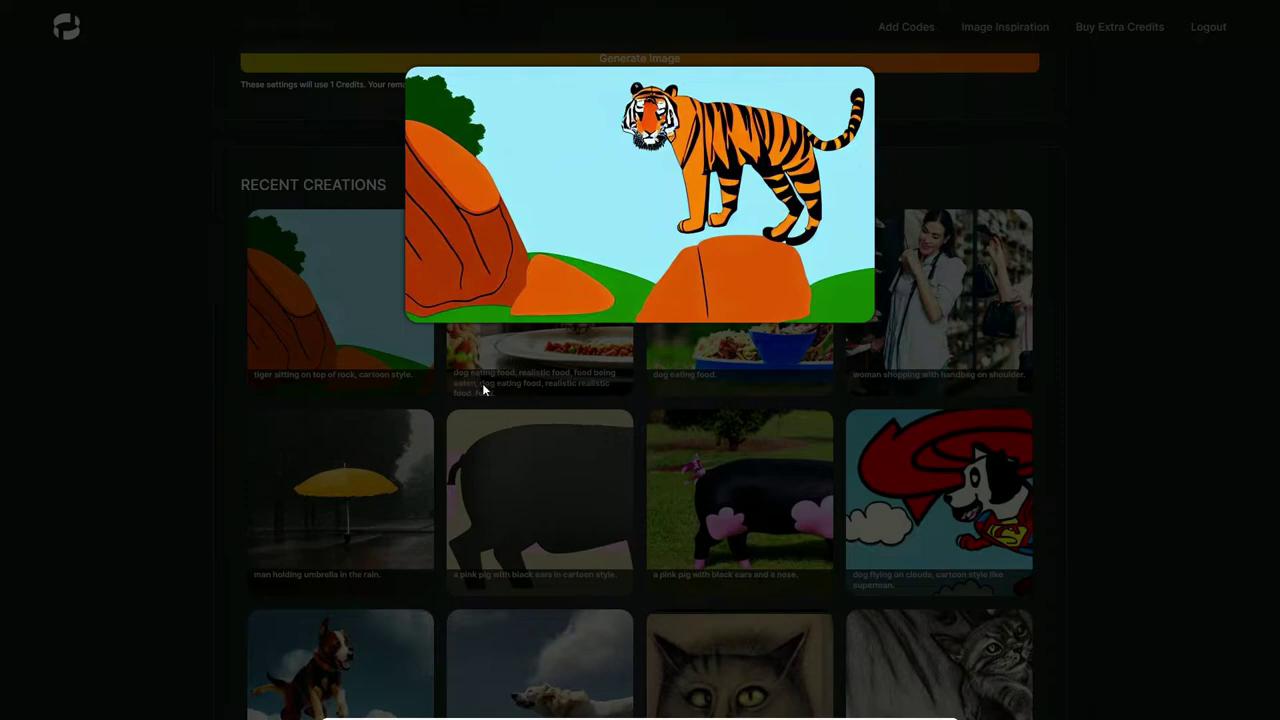
{"action": "left_click", "coordinate": [209, 326]}
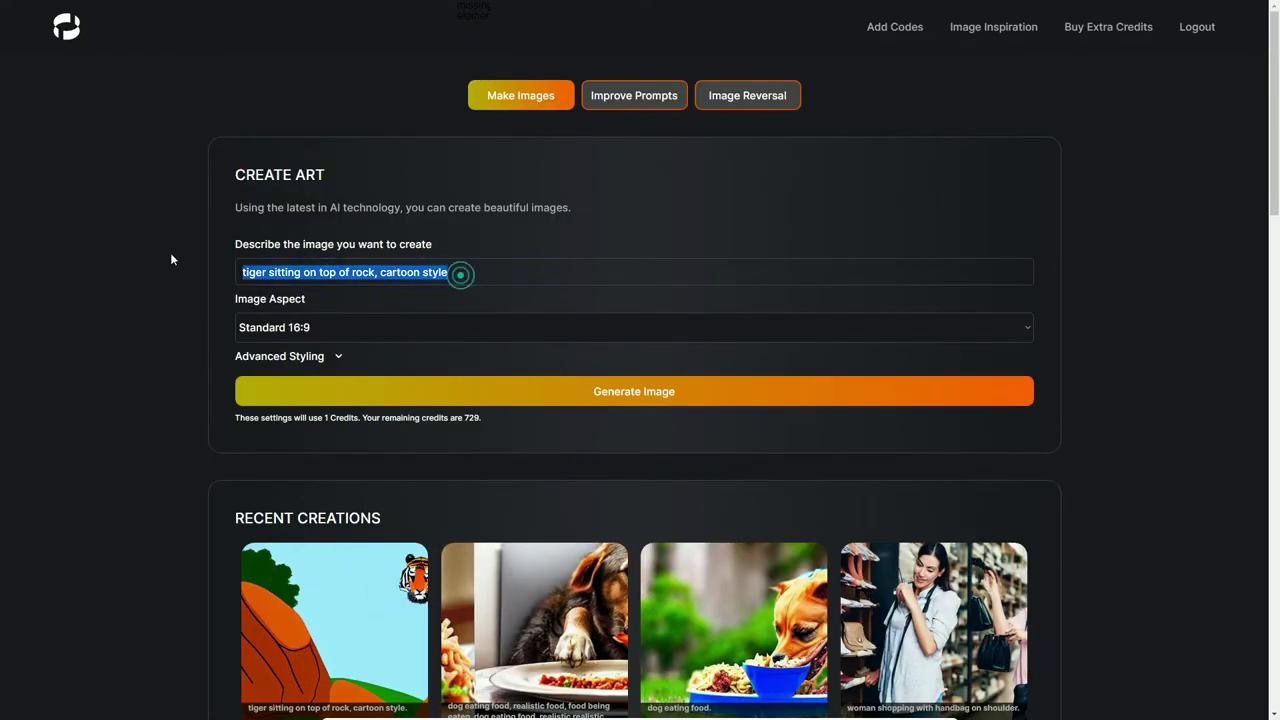
- Generate an image from the prompt "man in an airplane" and view the result enlarged
{"action": "type", "text": "man in an airplane"}
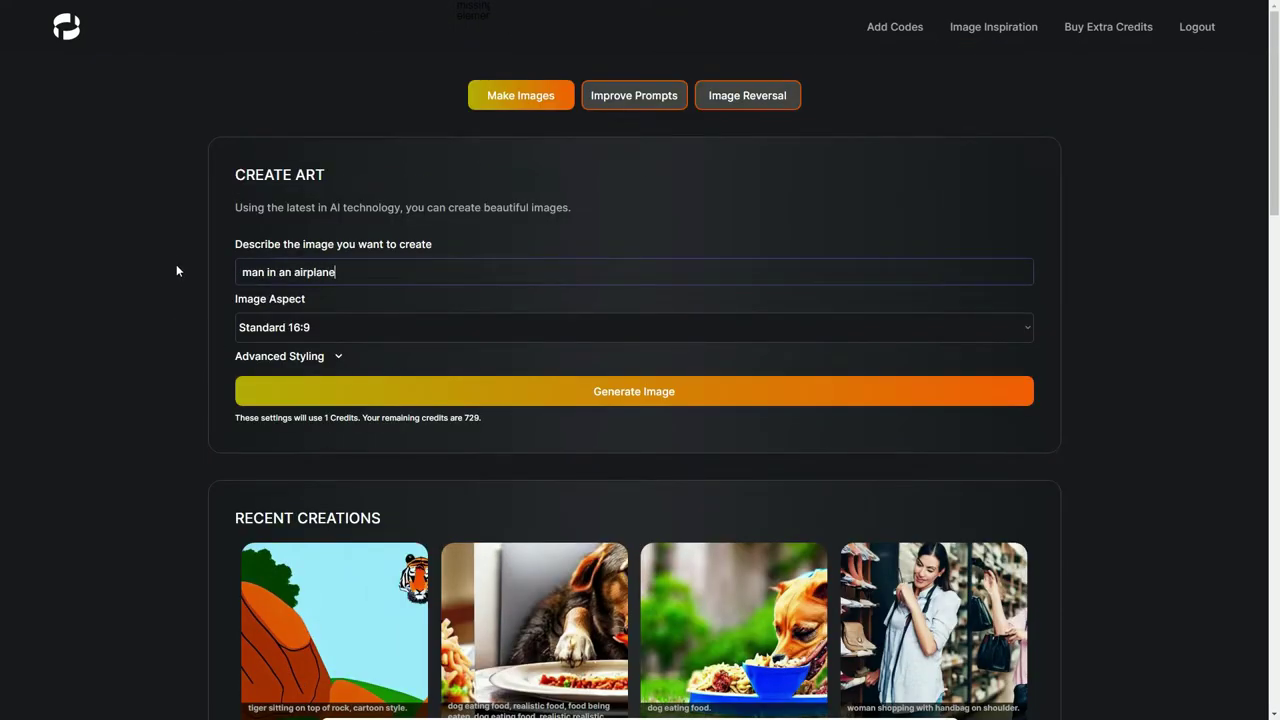
{"action": "key", "text": "Return"}
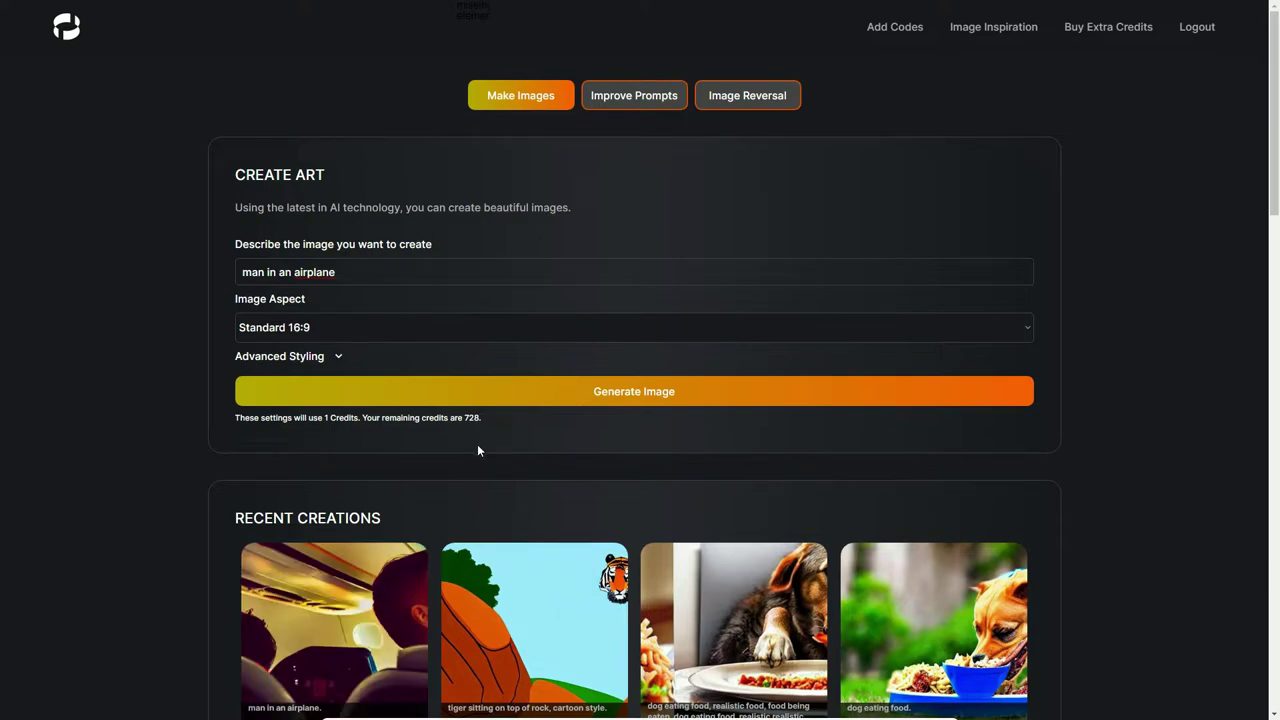
{"action": "scroll", "coordinate": [477, 450], "scroll_direction": "down", "scroll_amount": 2}
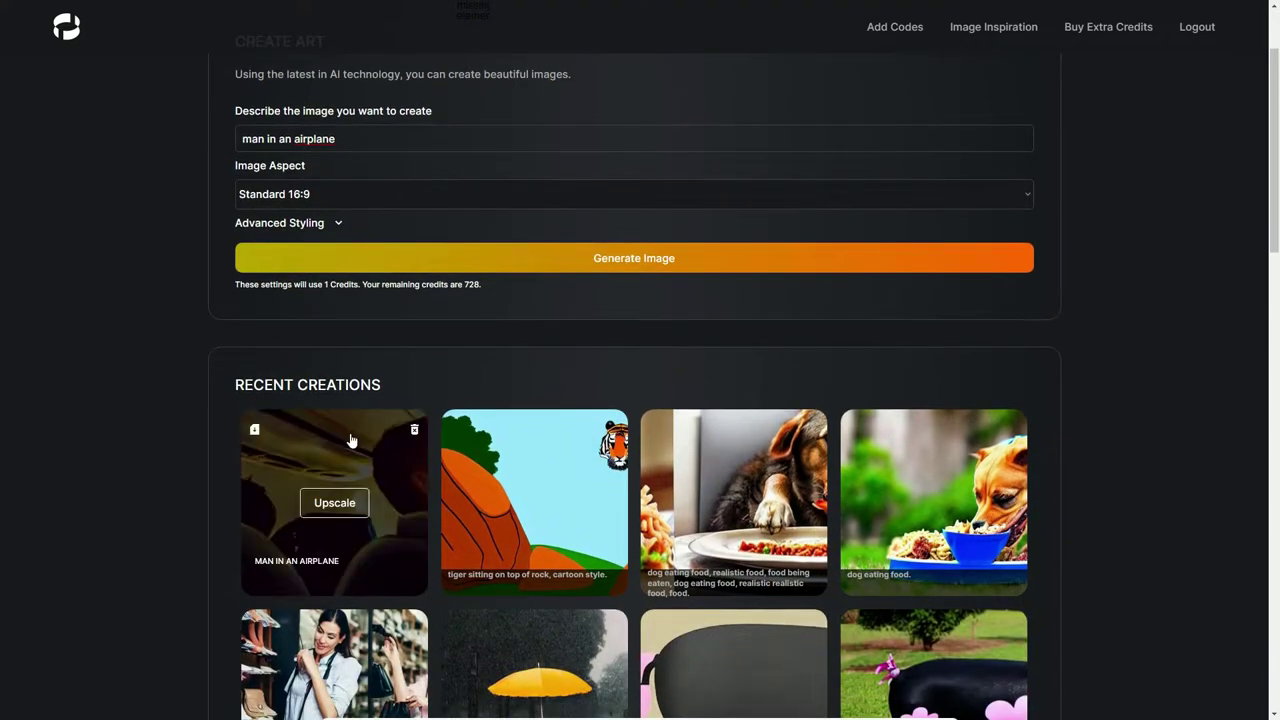
{"action": "left_click", "coordinate": [351, 441]}
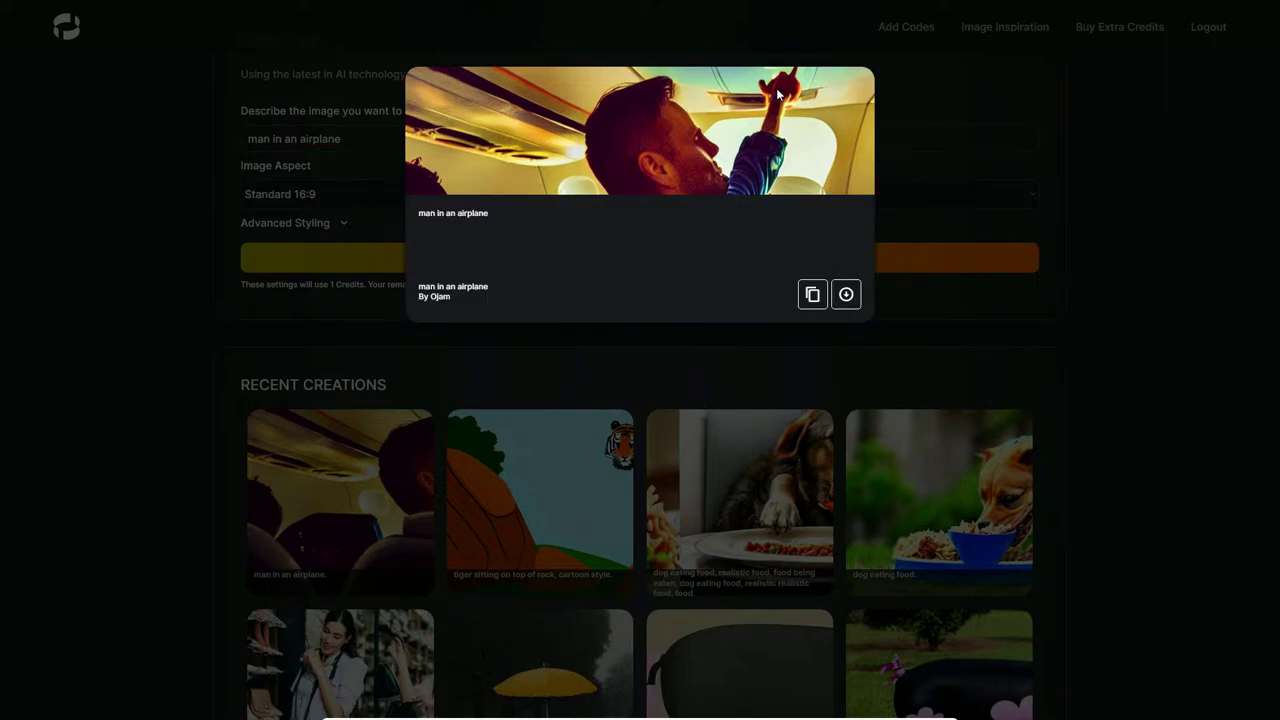
{"action": "left_click", "coordinate": [495, 365]}
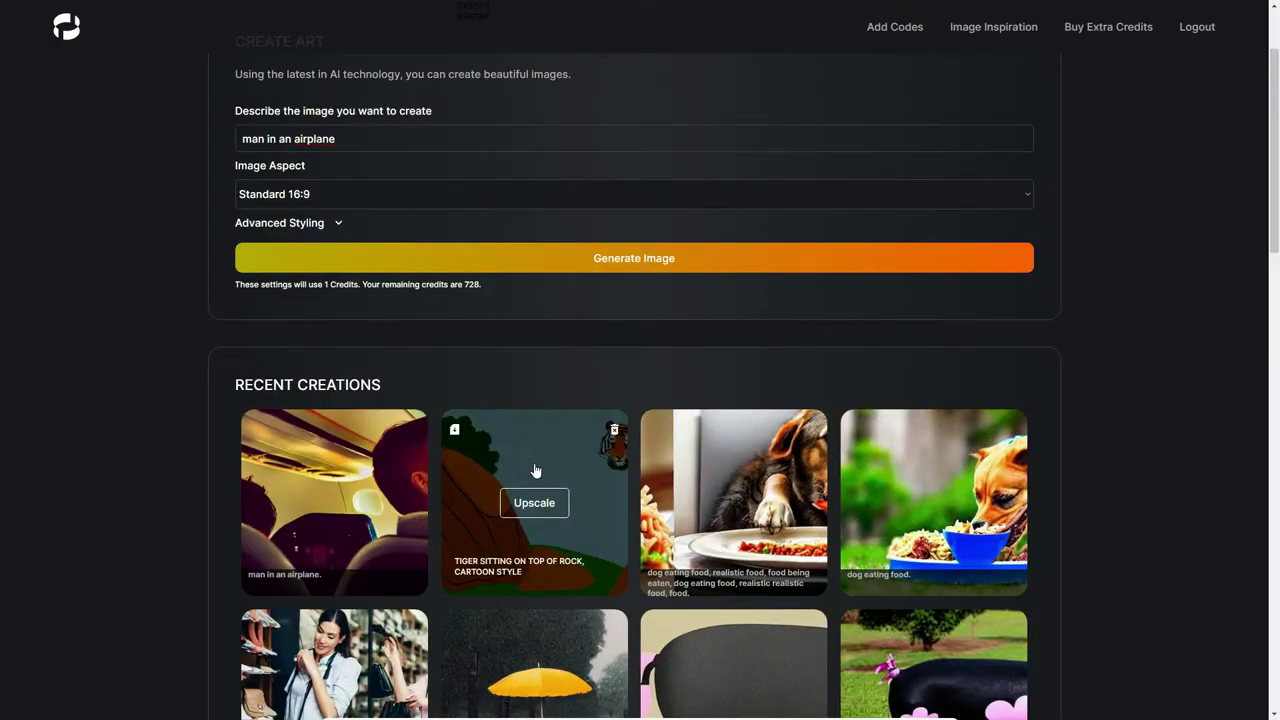
- View the earlier creations of the superman-style cartoon dog and the dog flying on clouds enlarged
{"action": "scroll", "coordinate": [720, 503], "scroll_direction": "down", "scroll_amount": 4}
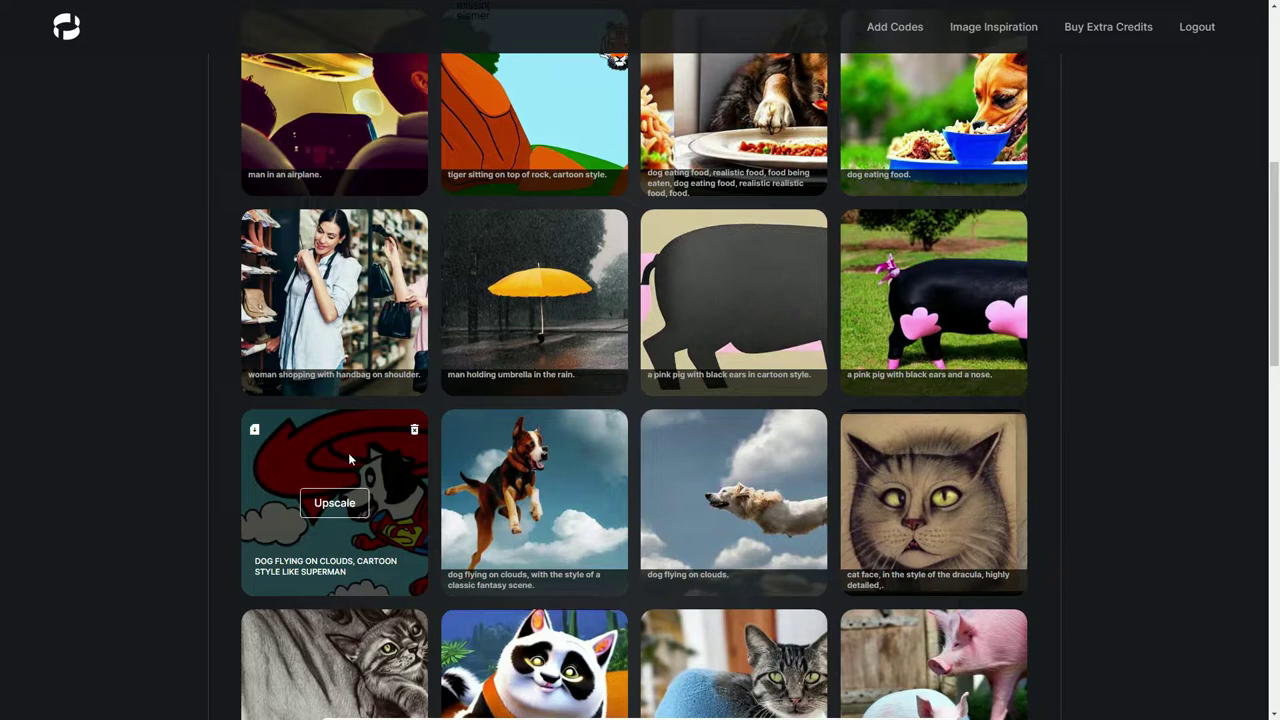
{"action": "left_click", "coordinate": [349, 458]}
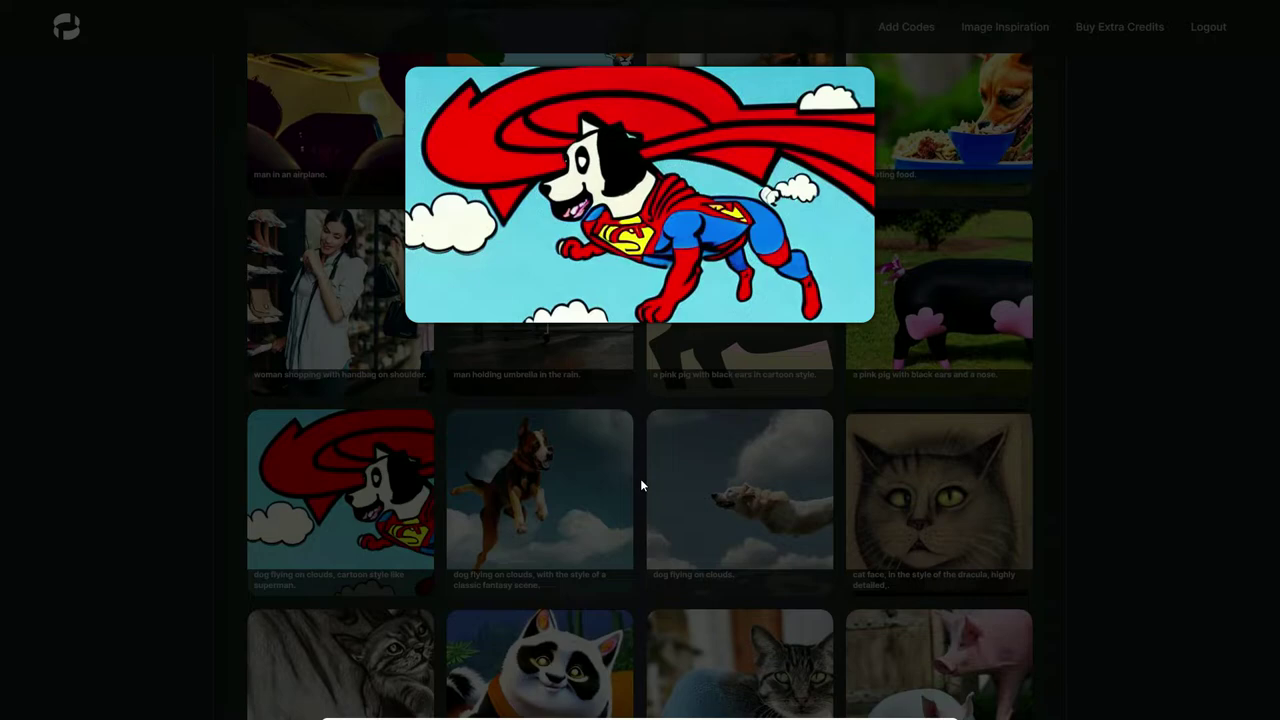
{"action": "left_click", "coordinate": [642, 485]}
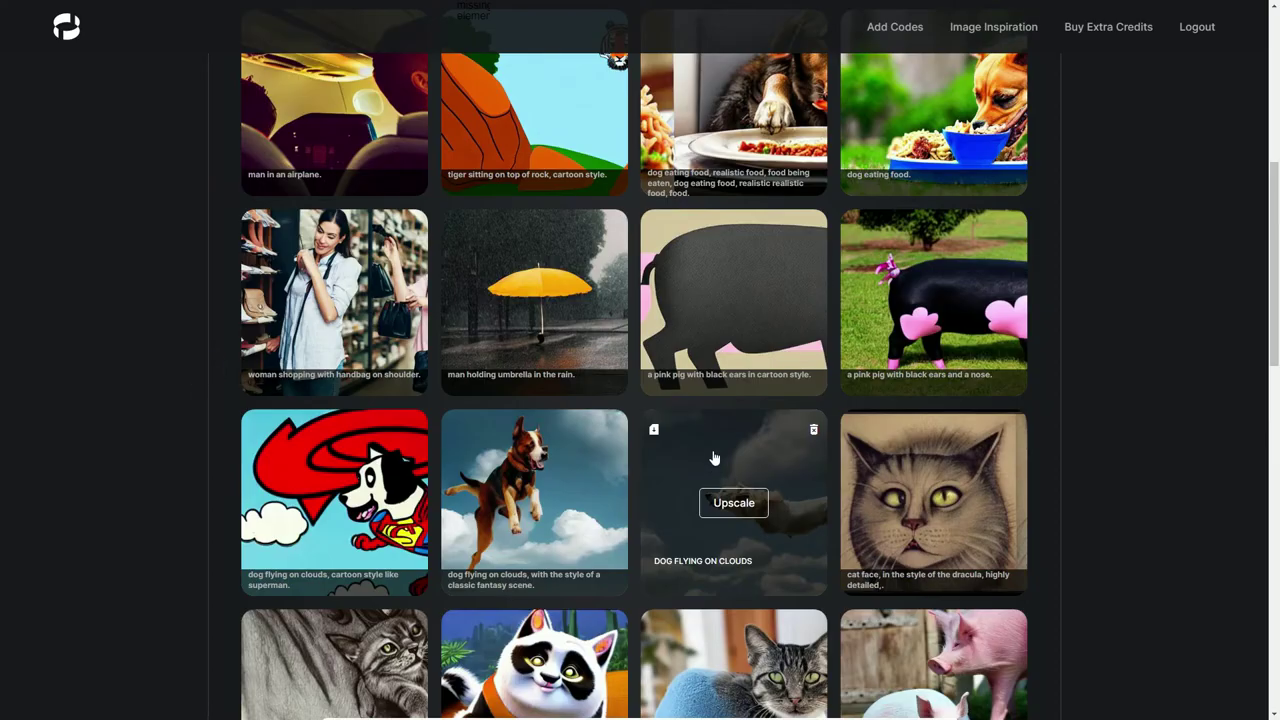
{"action": "left_click", "coordinate": [712, 432]}
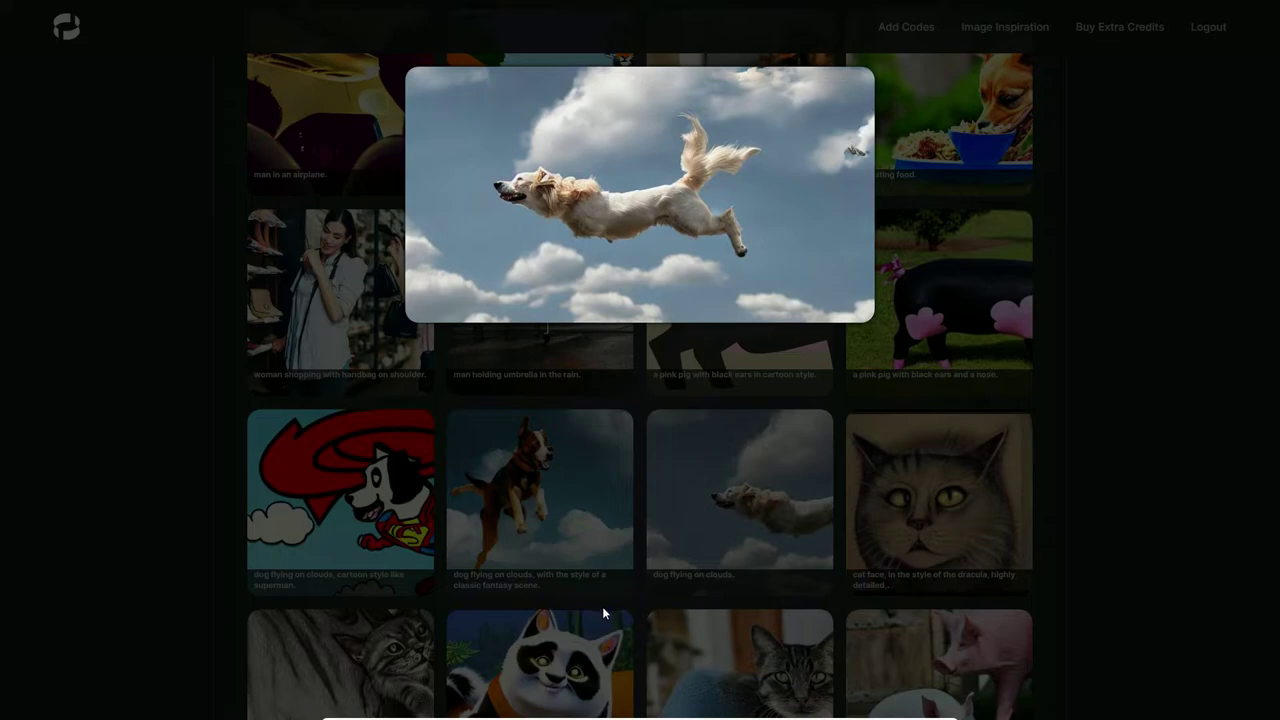
{"action": "left_click", "coordinate": [43, 481]}
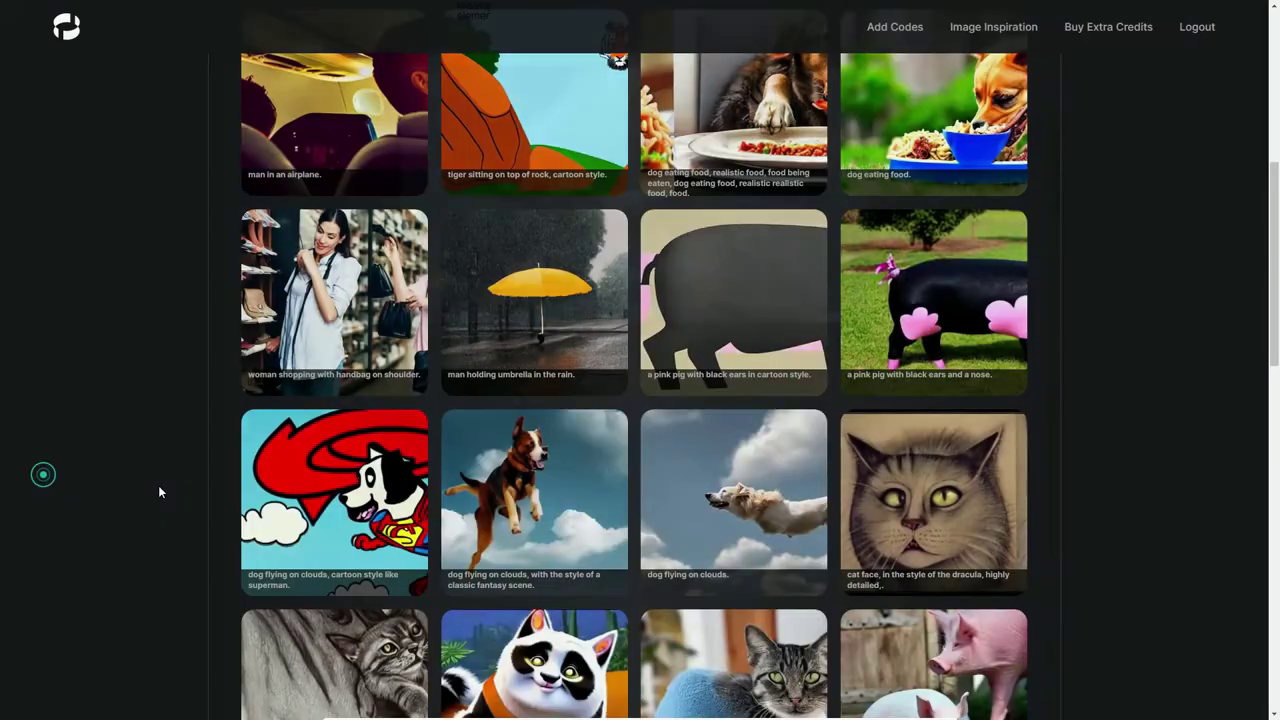
- Replace the prompt with "snail in the garden, cartoon style, enhance, rain" and generate the image
{"action": "scroll", "coordinate": [154, 486], "scroll_direction": "up", "scroll_amount": 5}
{"action": "scroll", "coordinate": [154, 487], "scroll_direction": "down", "scroll_amount": 2}
{"action": "scroll", "coordinate": [465, 465], "scroll_direction": "up", "scroll_amount": 2}
{"action": "left_click_drag", "start_coordinate": [340, 272], "coordinate": [158, 284]}
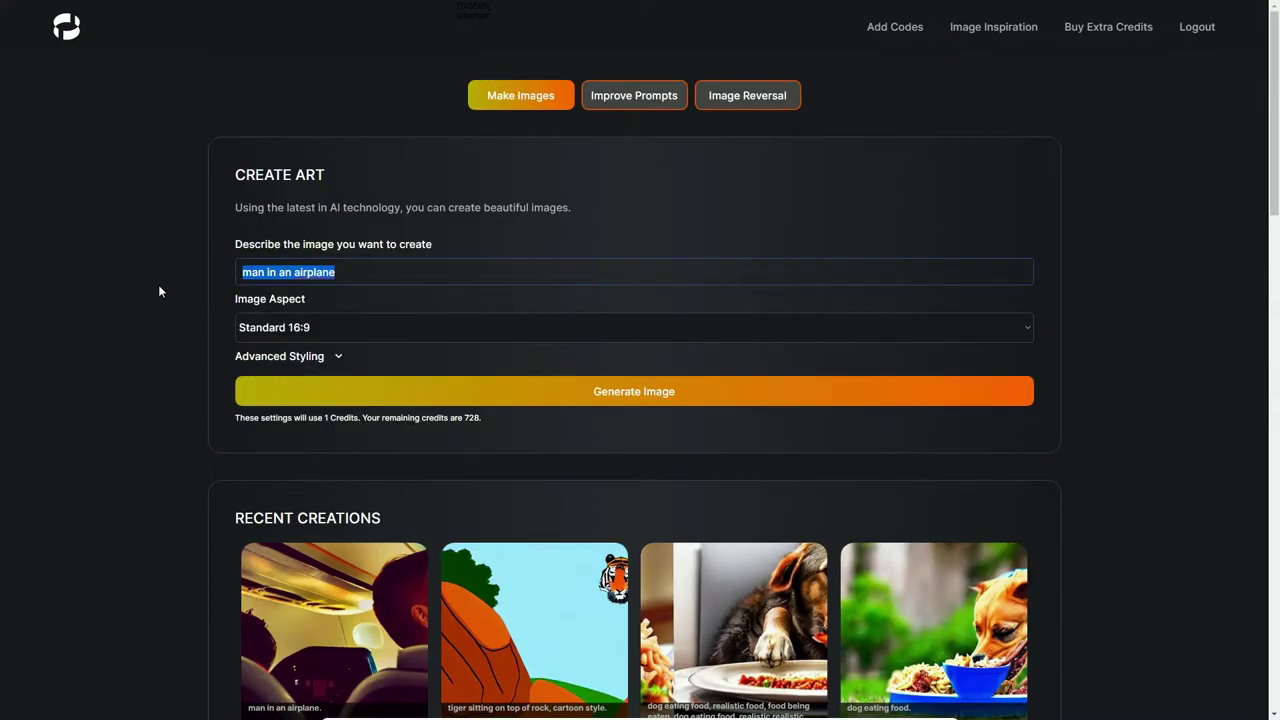
{"action": "type", "text": "snail in the garden, cartoon style, enhance, rain"}
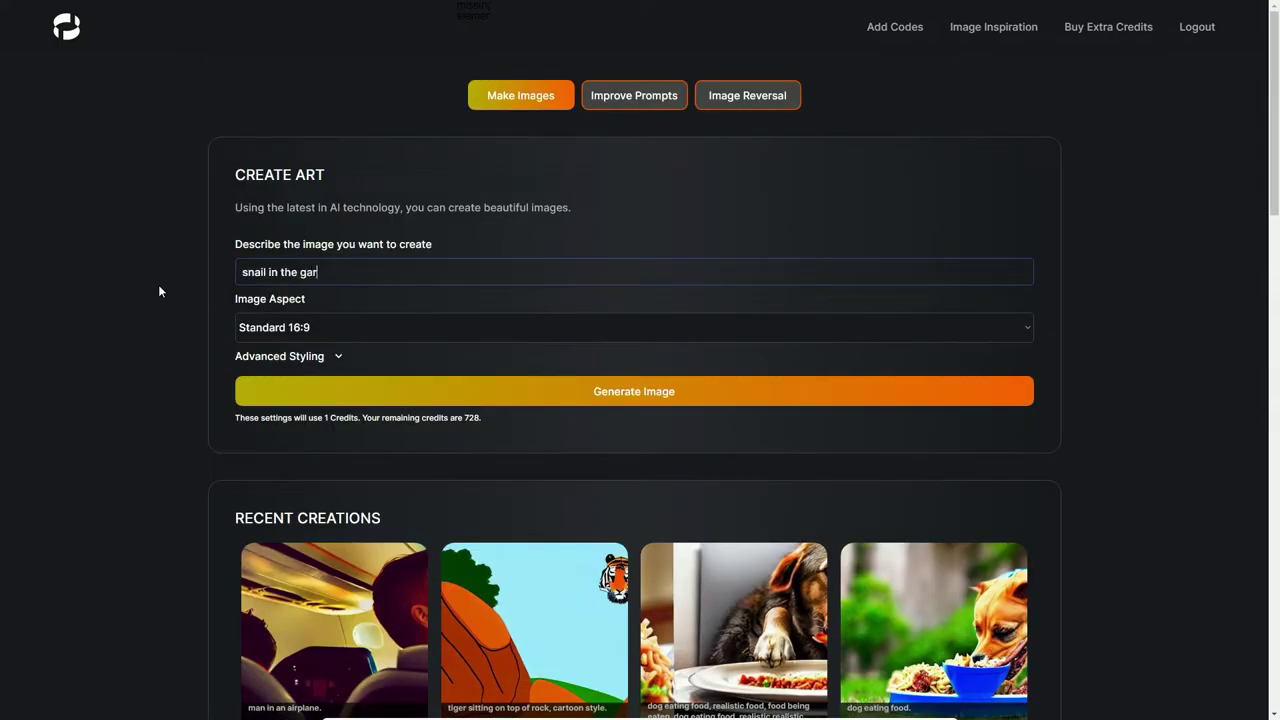
{"action": "left_click", "coordinate": [640, 393]}
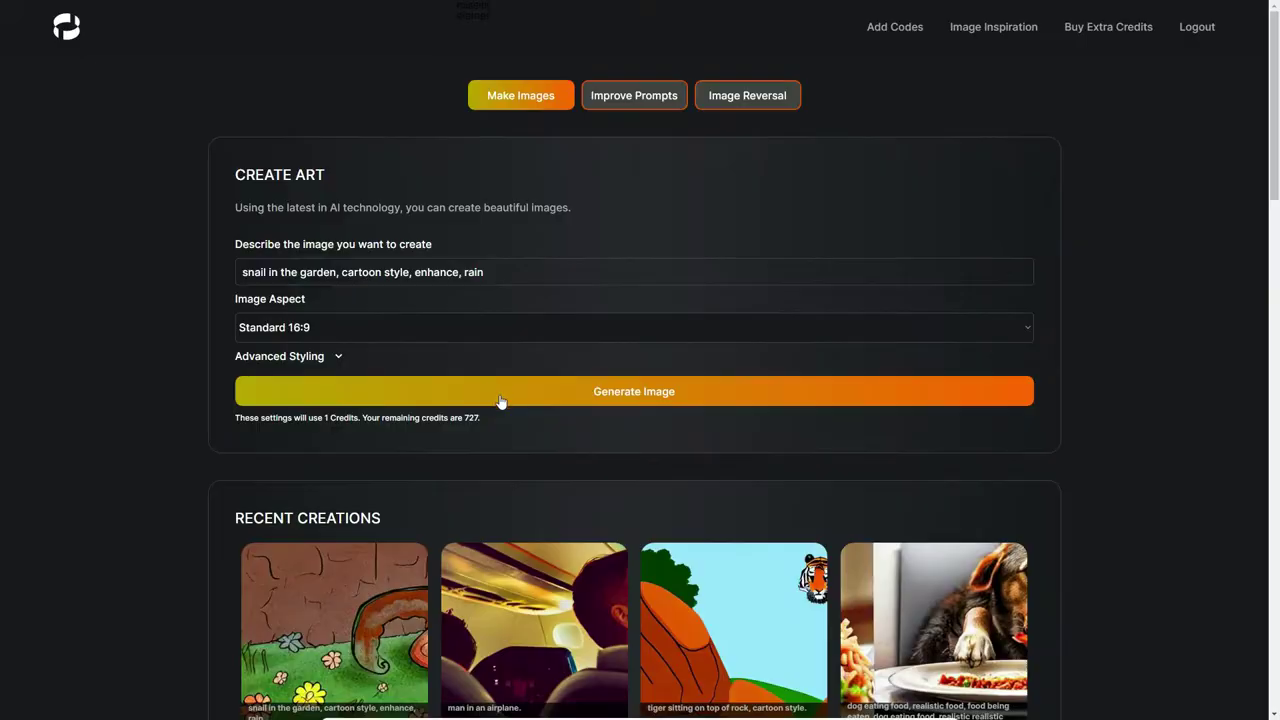
- Generate prompt improvements for the initial prompt "tiger sitting on rock"
{"action": "left_click", "coordinate": [640, 106]}
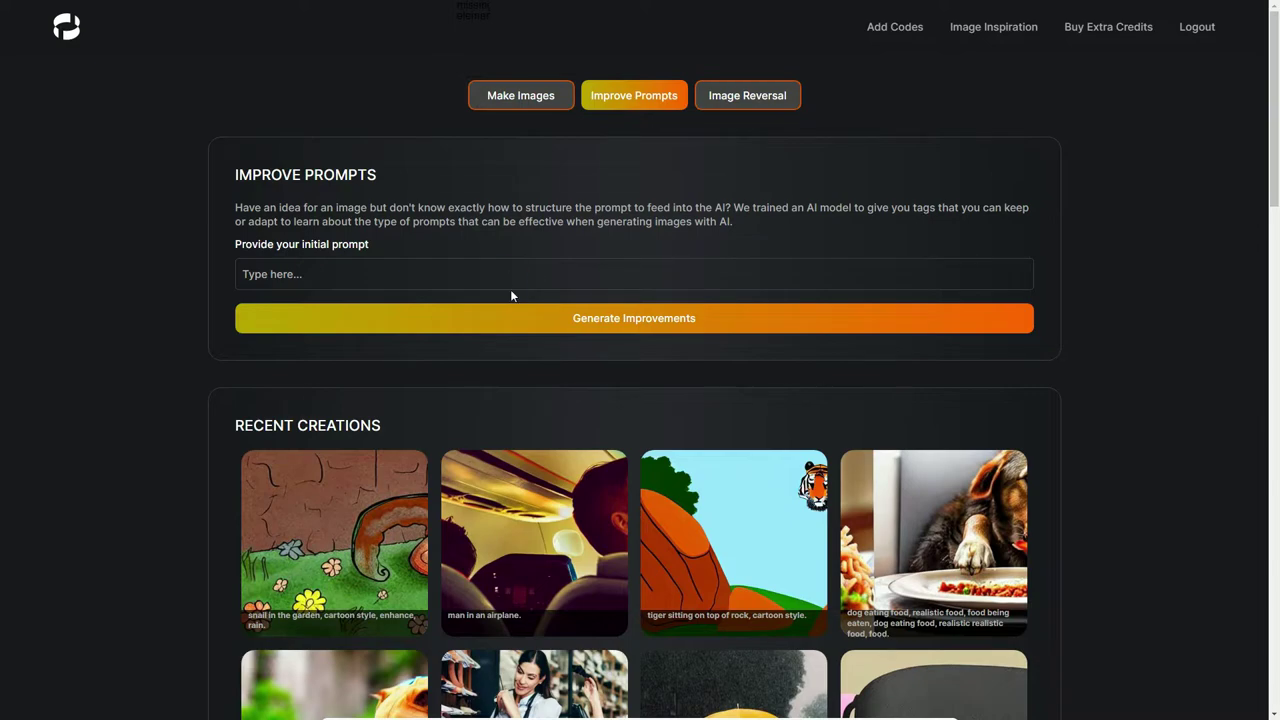
{"action": "type", "text": "tiger sitting on rock"}
{"action": "key", "text": "Return"}
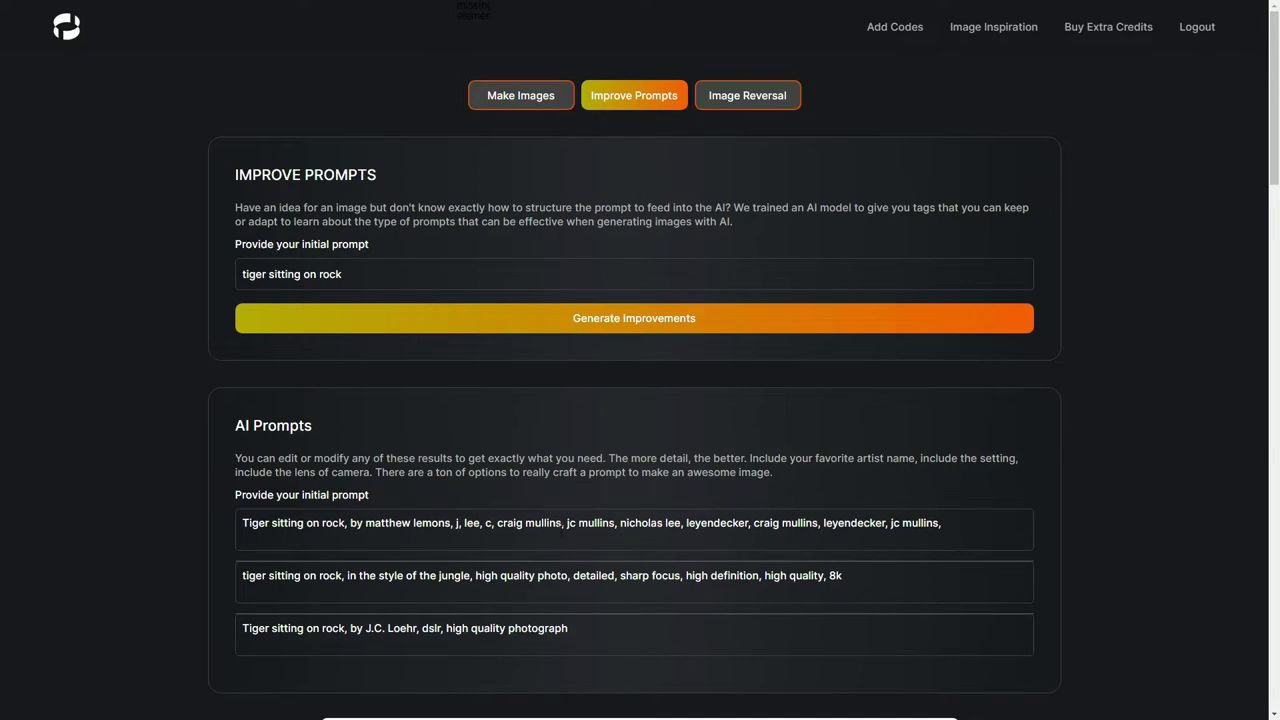
- Copy the suggested prompt in the style of the jungle, ending in 8k, into the Create Art description and generate the image
{"action": "left_click_drag", "start_coordinate": [874, 580], "coordinate": [154, 586]}
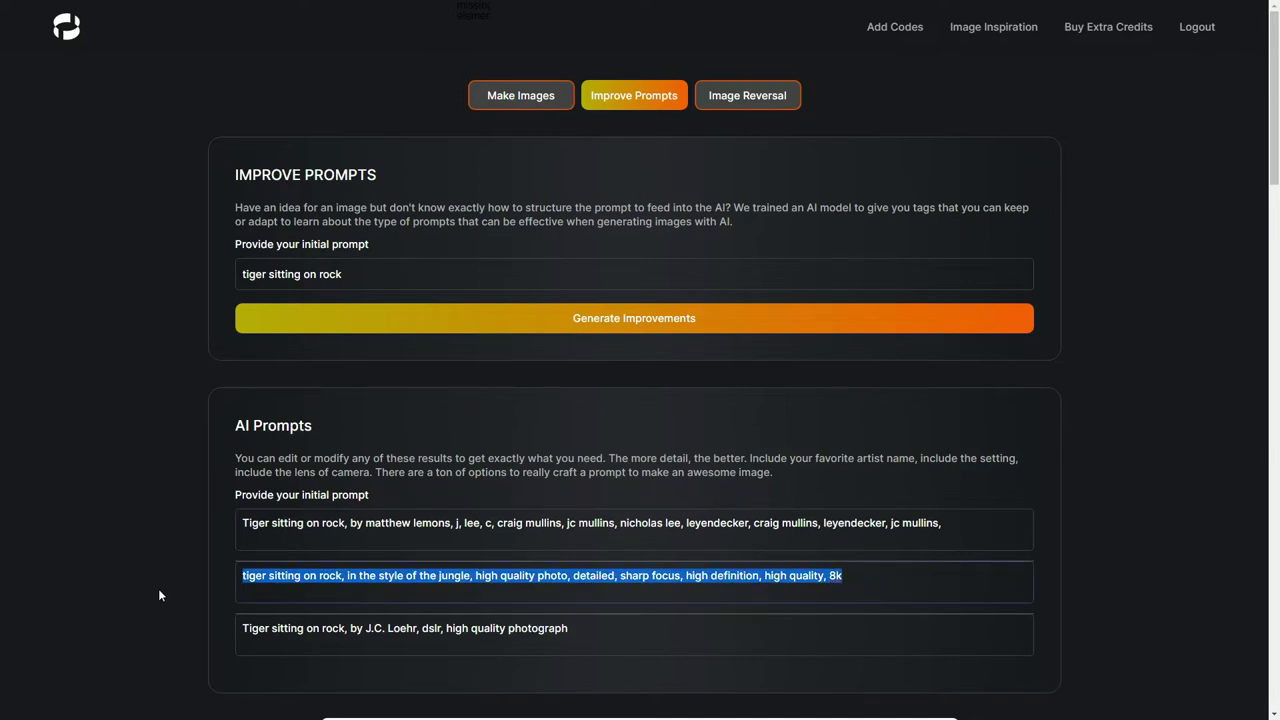
{"action": "key", "text": "ctrl+c"}
{"action": "left_click", "coordinate": [520, 95]}
{"action": "left_click_drag", "start_coordinate": [491, 271], "coordinate": [22, 281]}
{"action": "key", "text": "ctrl+v"}
{"action": "left_click", "coordinate": [638, 393]}
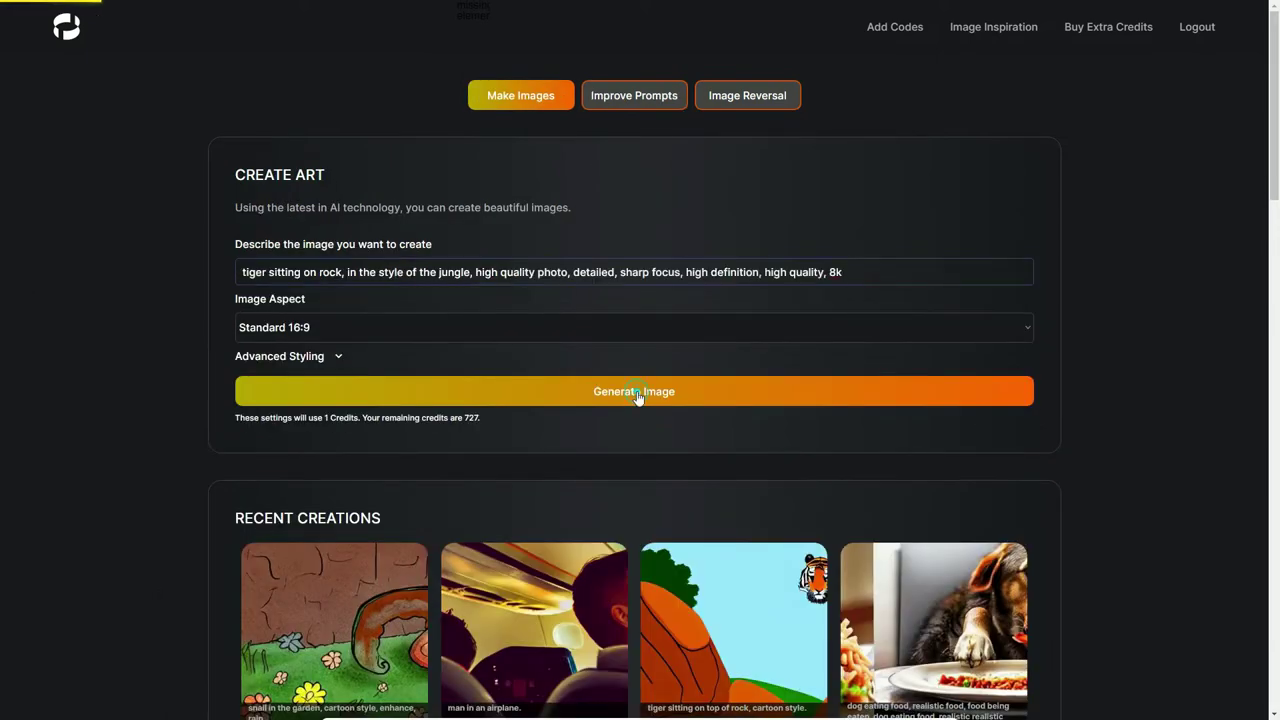
- View the newly generated realistic tiger on rock image enlarged and close it
{"action": "scroll", "coordinate": [334, 634], "scroll_direction": "down", "scroll_amount": 2}
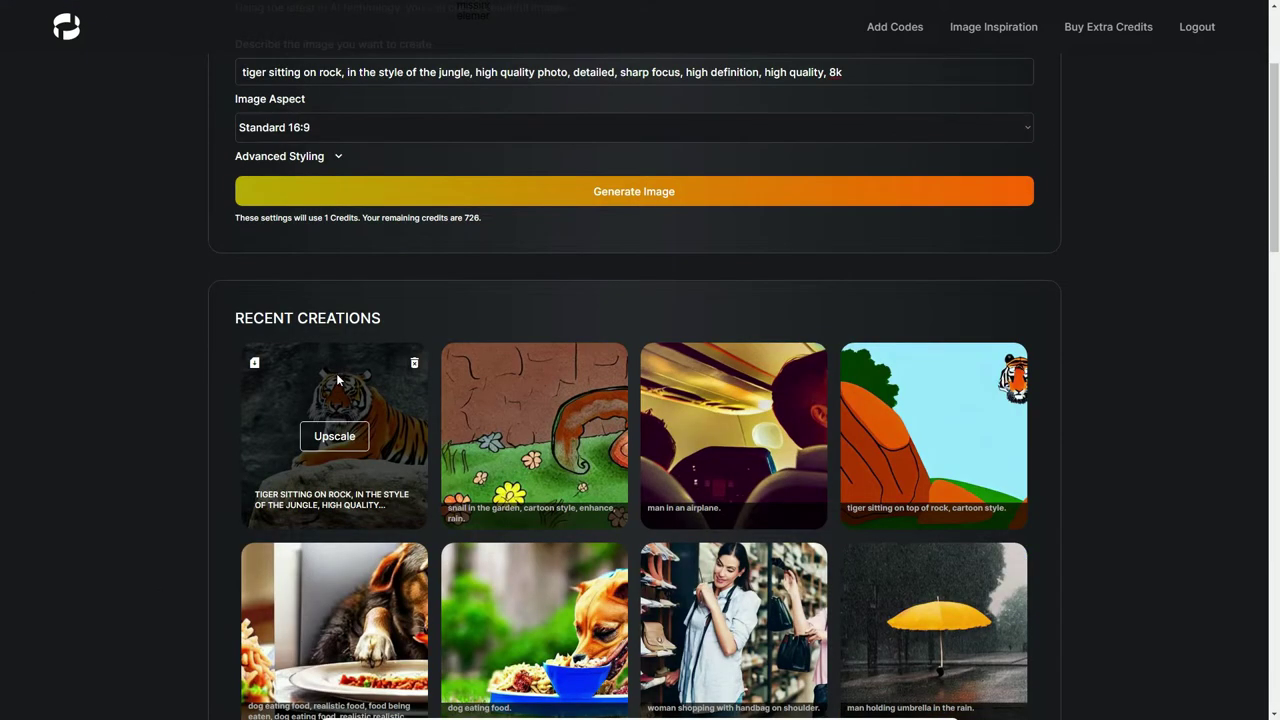
{"action": "left_click", "coordinate": [338, 382]}
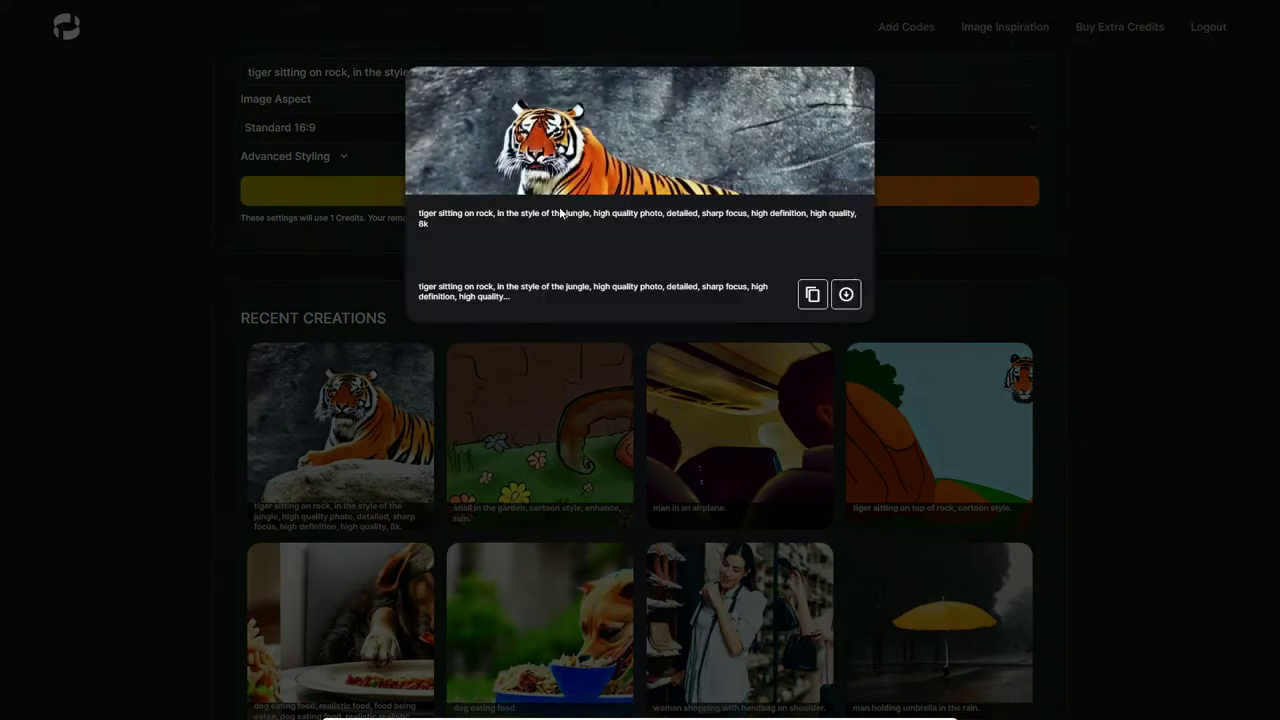
{"action": "left_click", "coordinate": [694, 557]}
- Reopen the realistic tiger image from the recent creations and download it
{"action": "mouse_move", "coordinate": [338, 440]}
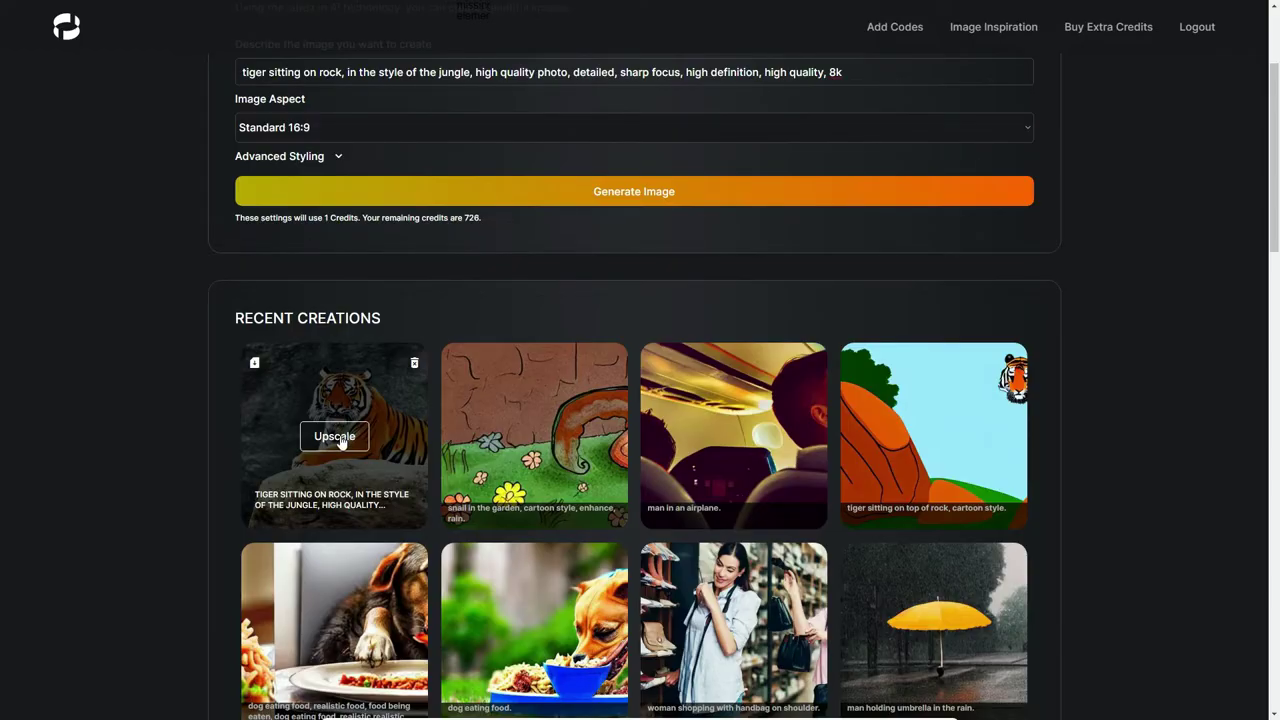
{"action": "triple_click", "coordinate": [340, 441]}
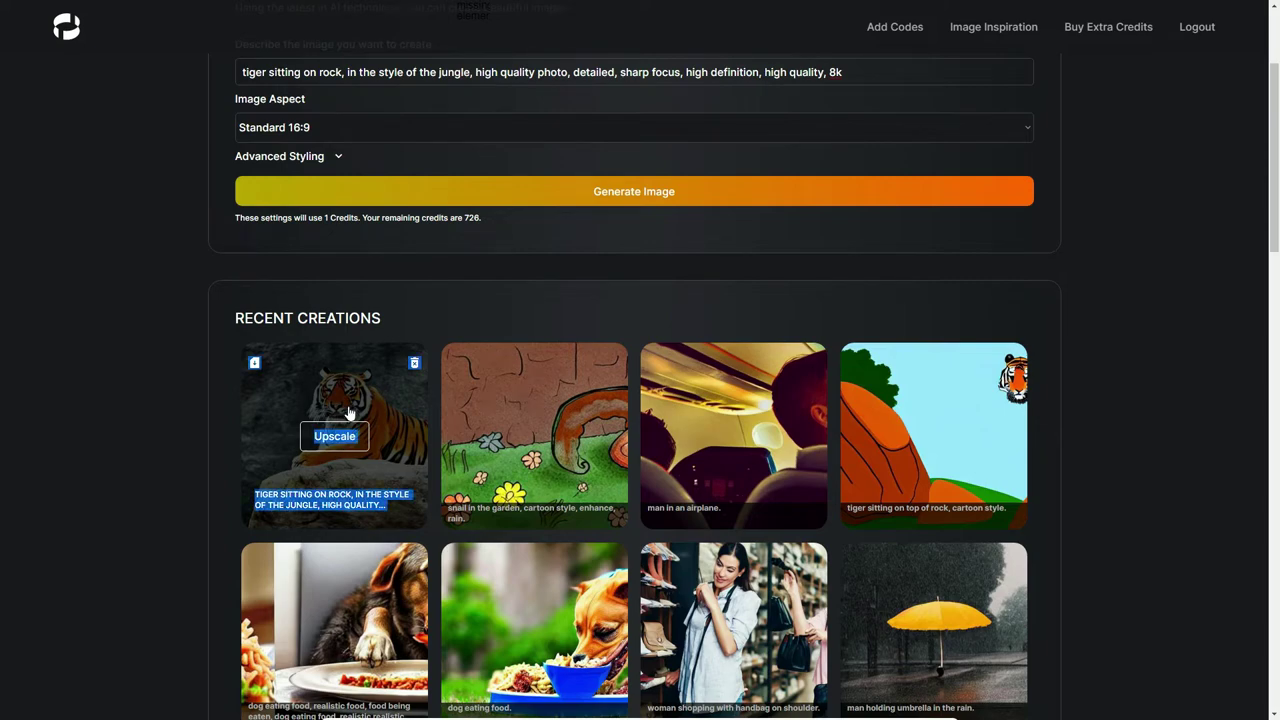
{"action": "left_click", "coordinate": [350, 368]}
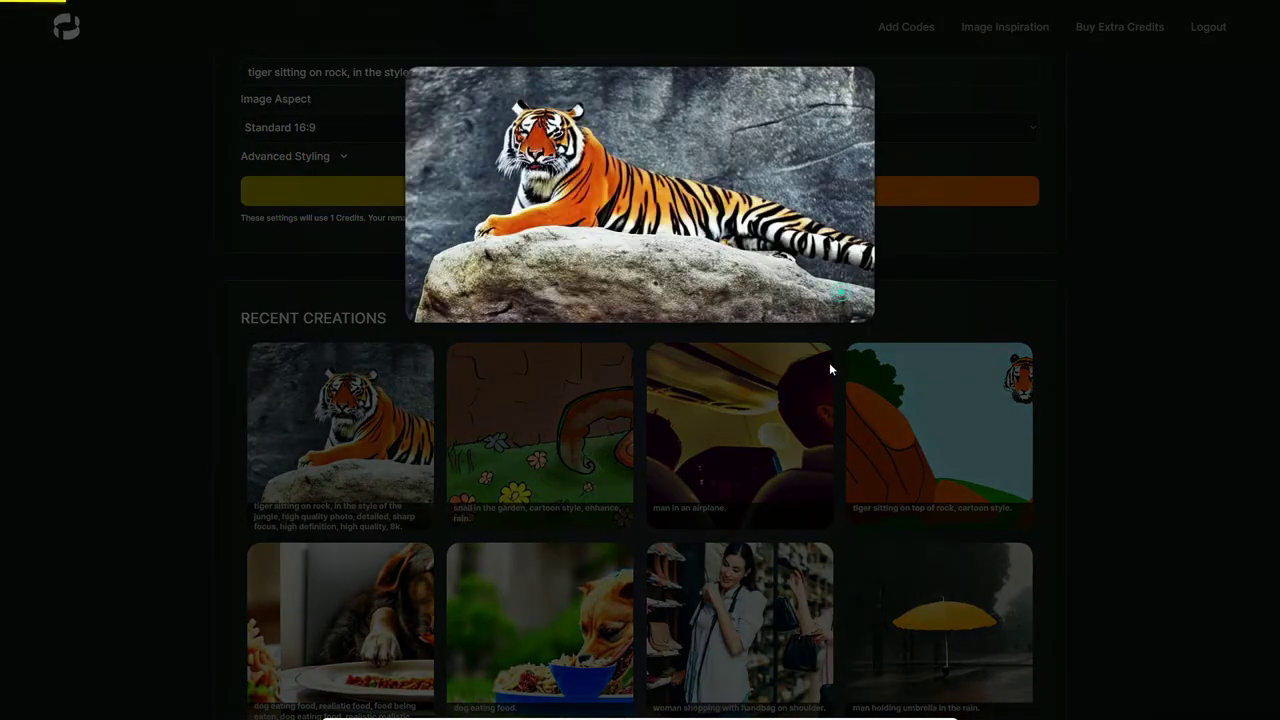
{"action": "left_click", "coordinate": [840, 301]}
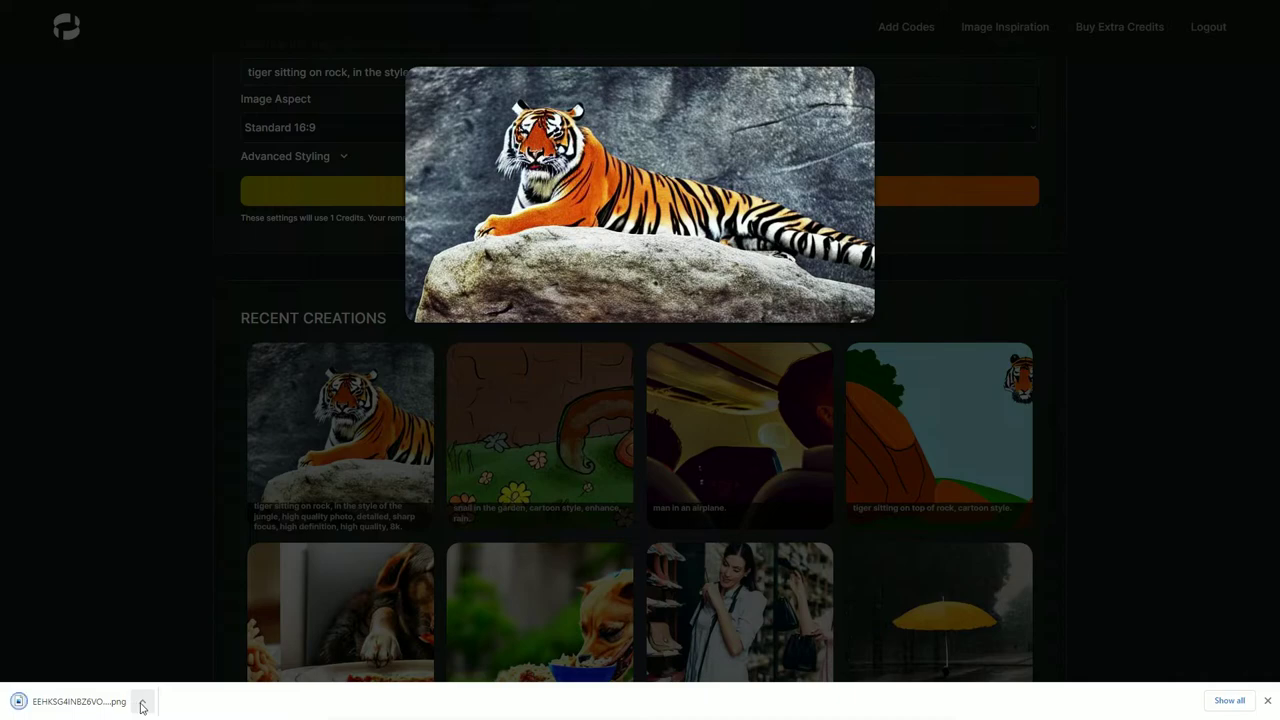
- Show the downloaded tiger PNG in its File Explorer folder and check its image dimensions in the file properties
{"action": "left_click", "coordinate": [140, 704]}
{"action": "left_click", "coordinate": [190, 655]}
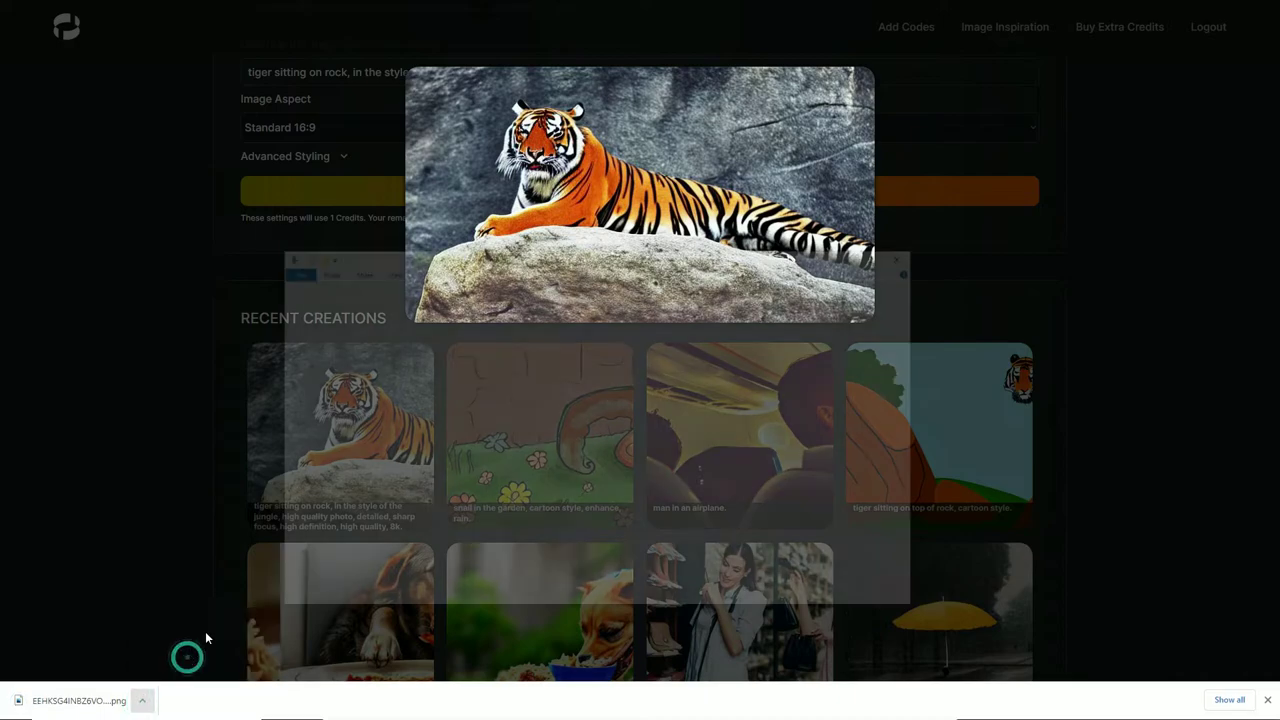
{"action": "right_click", "coordinate": [668, 228]}
{"action": "left_click", "coordinate": [700, 566]}
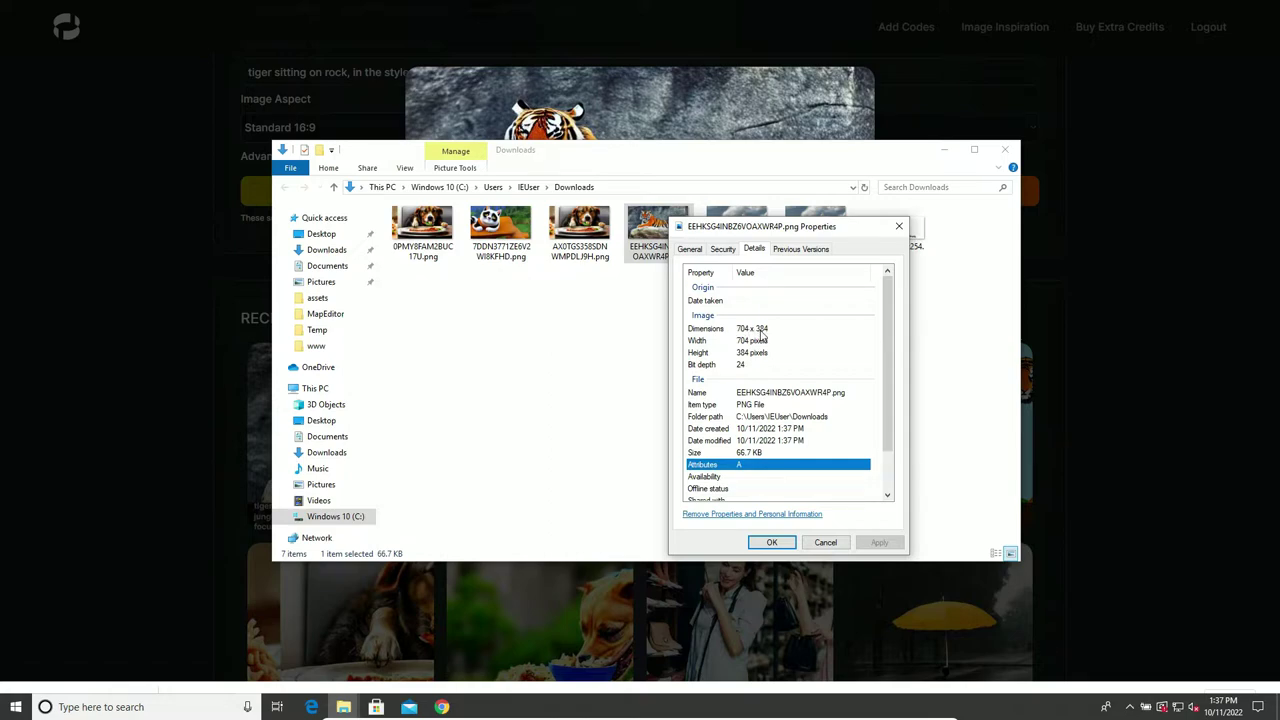
- Close the file properties, Downloads folder and enlarged preview, and upscale the realistic tiger image 4X from the recent creations
{"action": "left_click", "coordinate": [784, 546]}
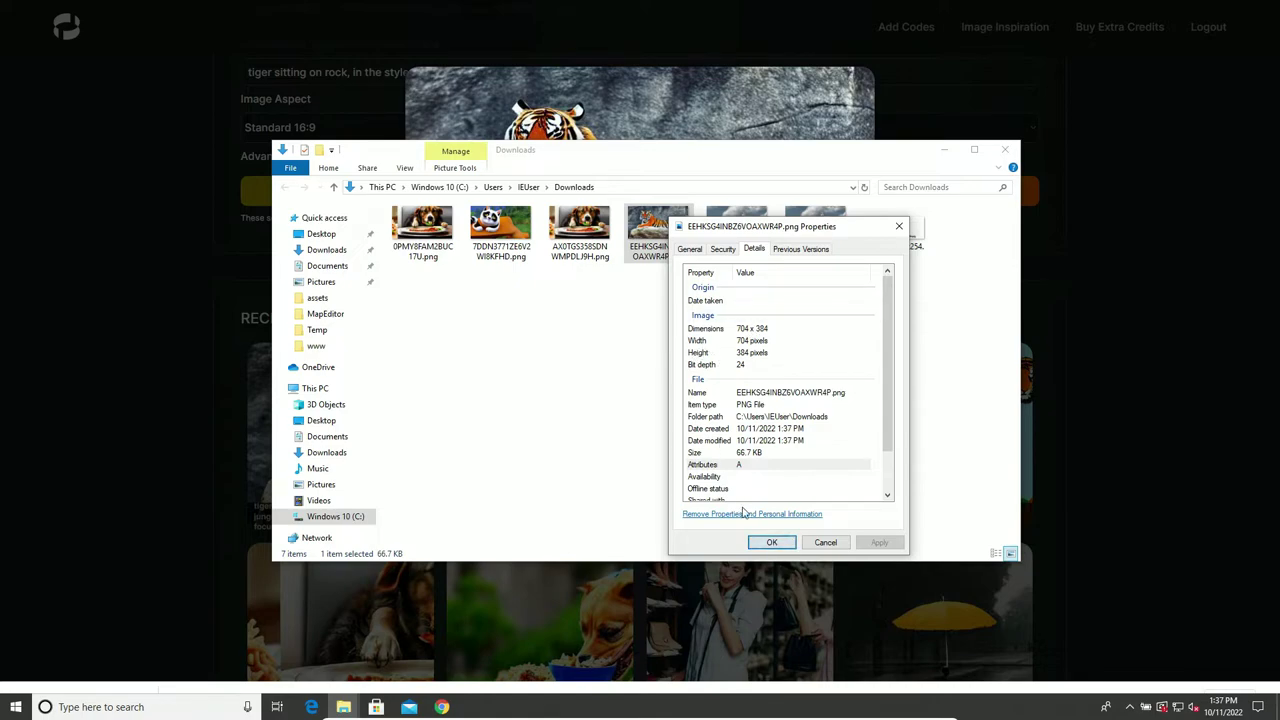
{"action": "left_click", "coordinate": [771, 545]}
{"action": "left_click", "coordinate": [1005, 149]}
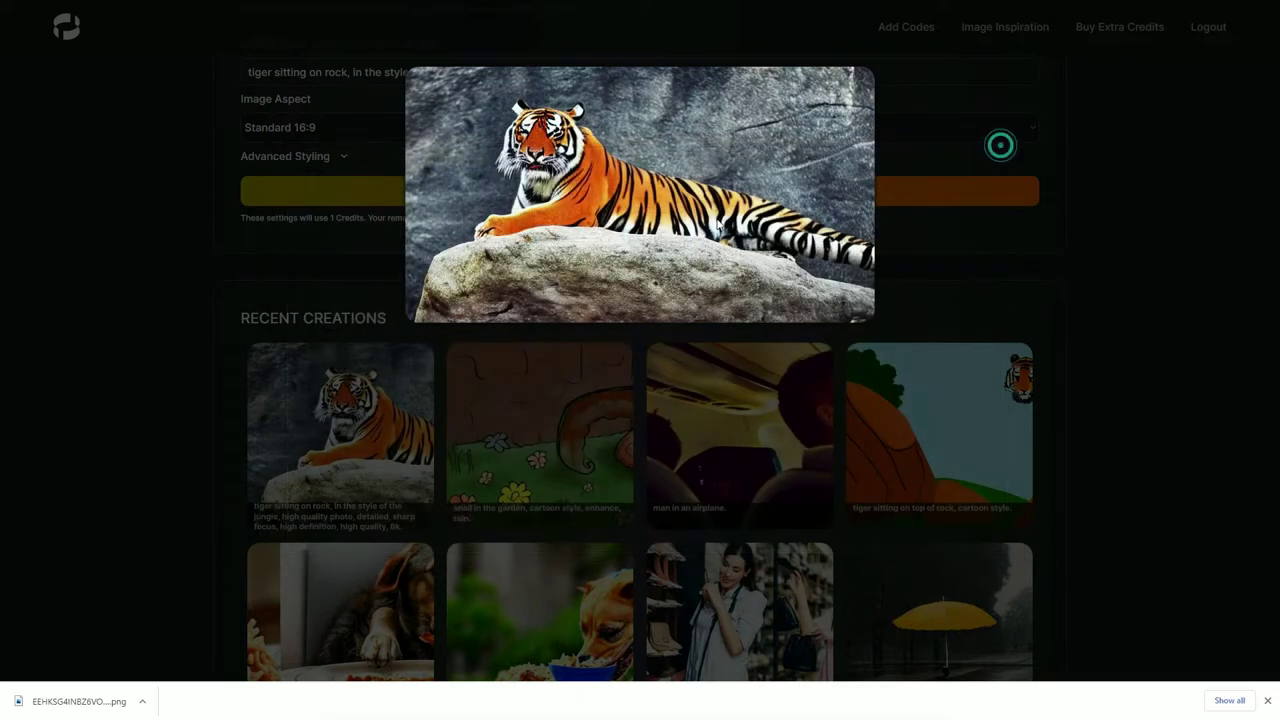
{"action": "left_click", "coordinate": [141, 285]}
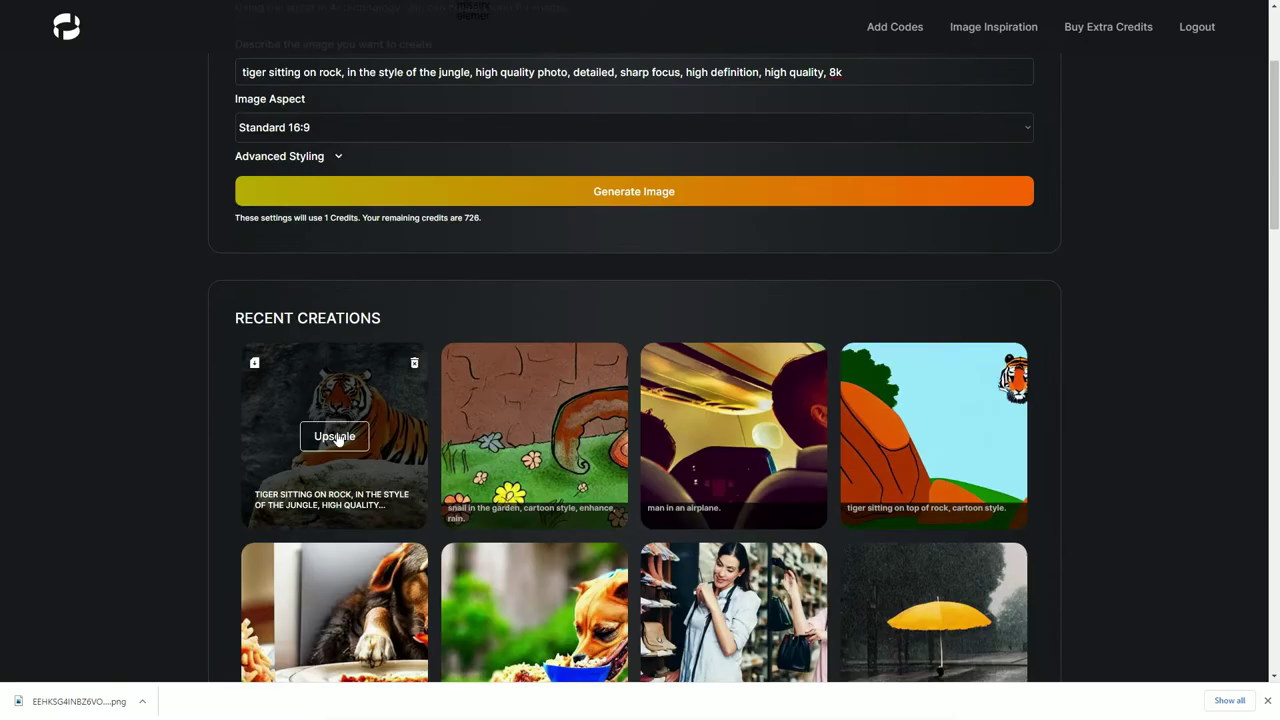
{"action": "left_click", "coordinate": [336, 440]}
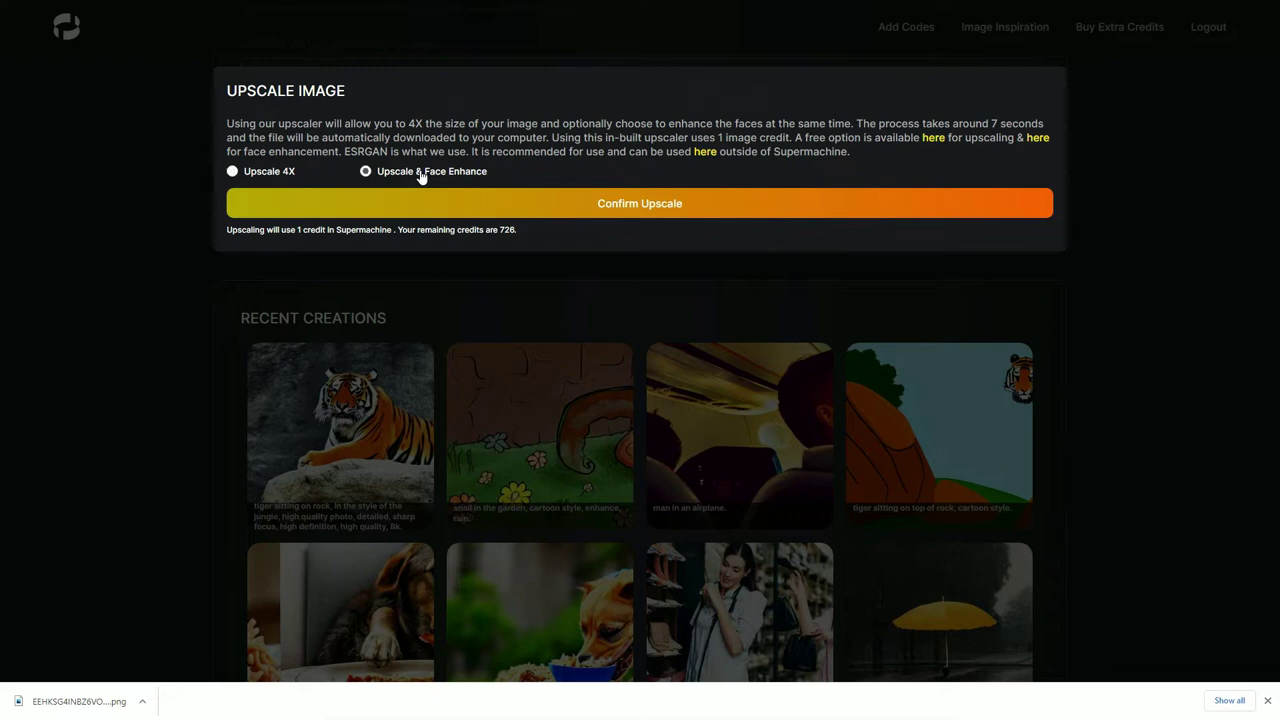
{"action": "key", "text": "Left"}
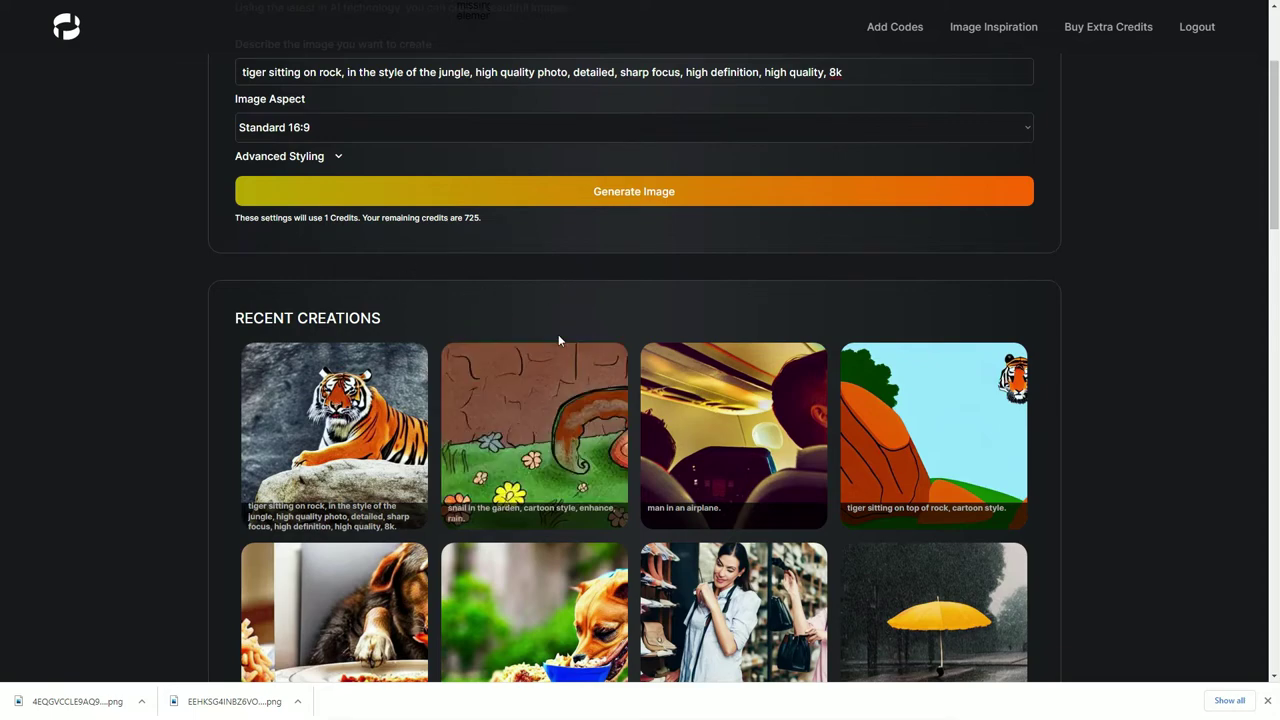
- Compare the dimensions and file sizes of the upscaled and original tiger PNGs side by side in their file property details
{"action": "left_click", "coordinate": [141, 701]}
{"action": "left_click", "coordinate": [190, 650]}
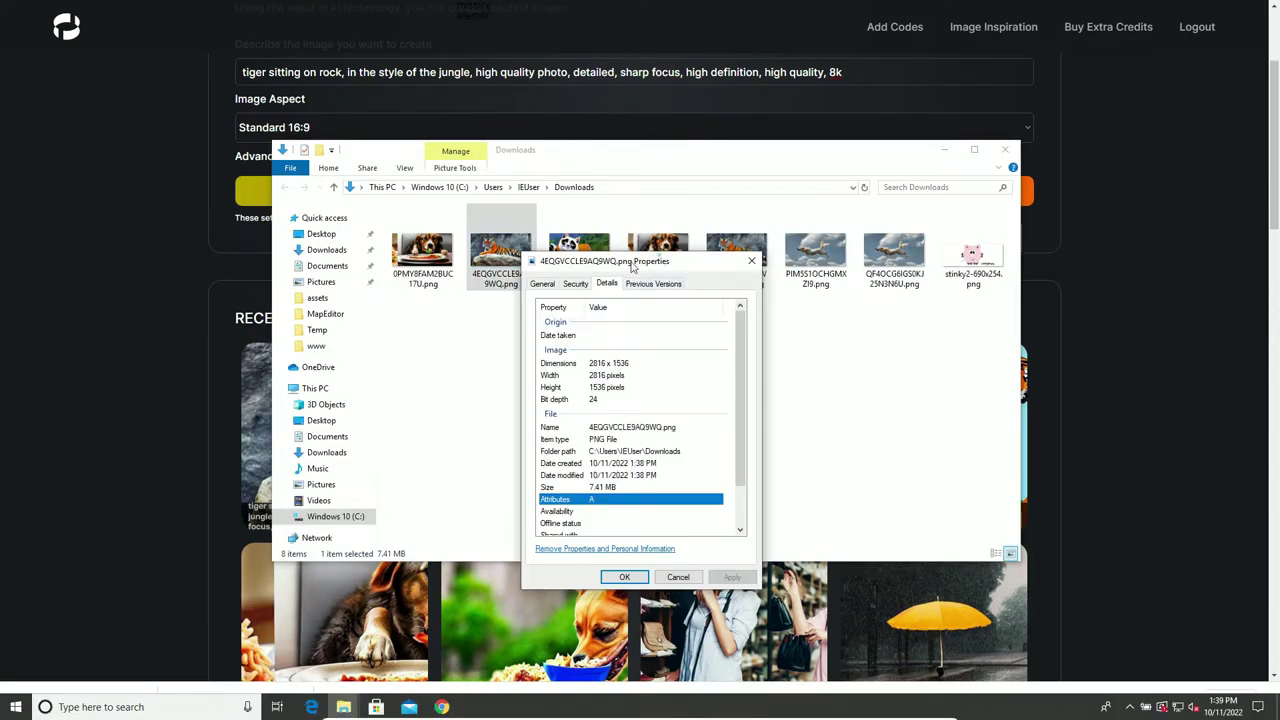
{"action": "left_click", "coordinate": [751, 261]}
{"action": "right_click", "coordinate": [736, 245]}
{"action": "left_click", "coordinate": [850, 600]}
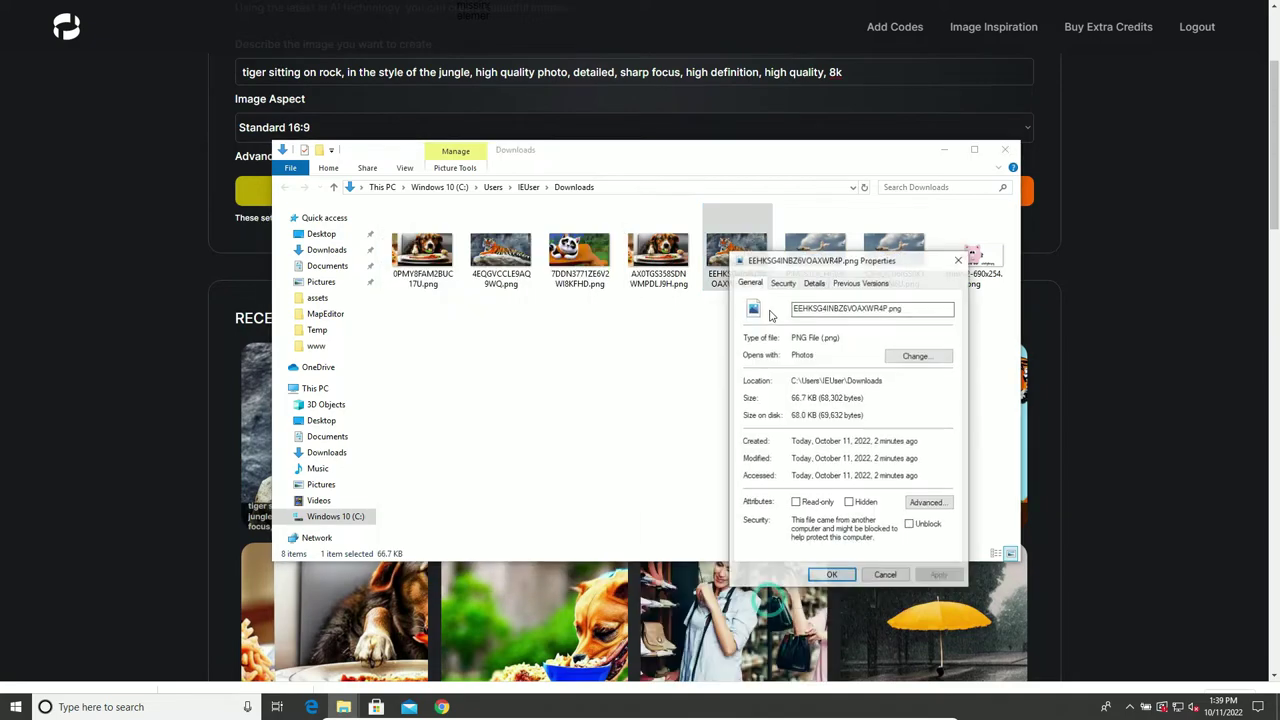
{"action": "left_click", "coordinate": [945, 148]}
{"action": "left_click_drag", "start_coordinate": [815, 257], "coordinate": [707, 218]}
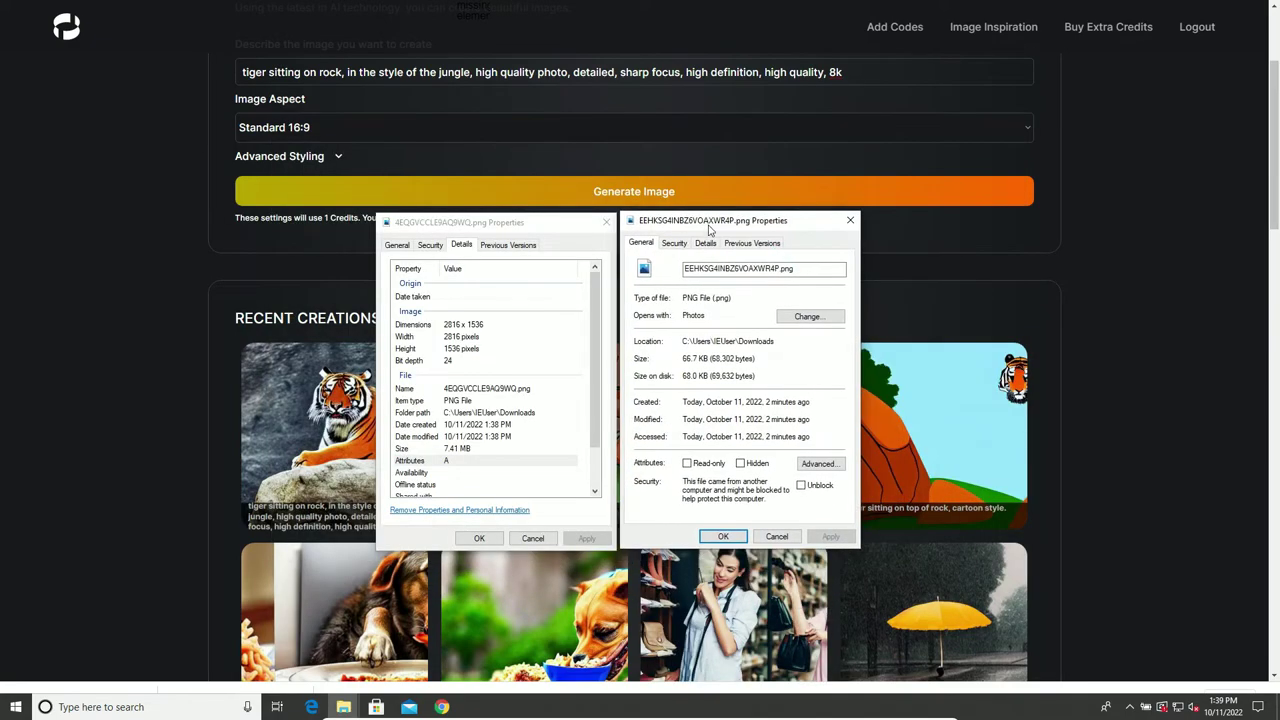
{"action": "left_click", "coordinate": [705, 242]}
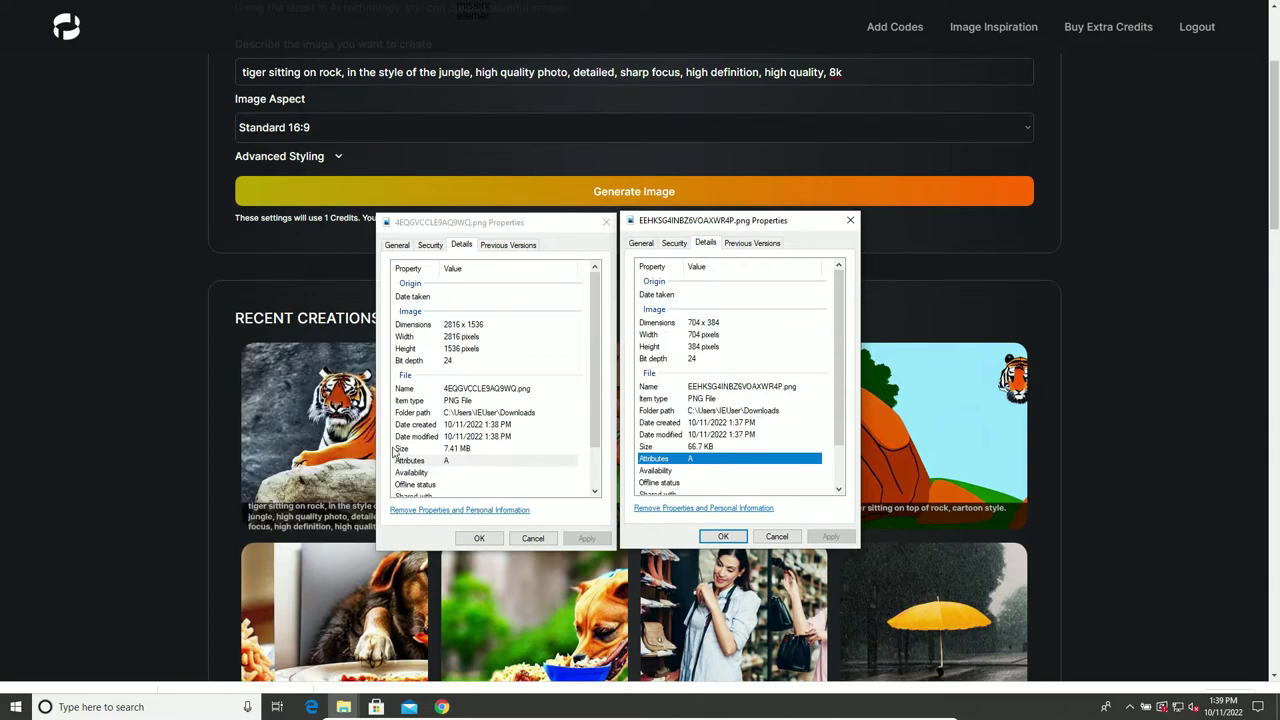
{"action": "left_click", "coordinate": [468, 450]}
{"action": "left_click", "coordinate": [723, 536]}
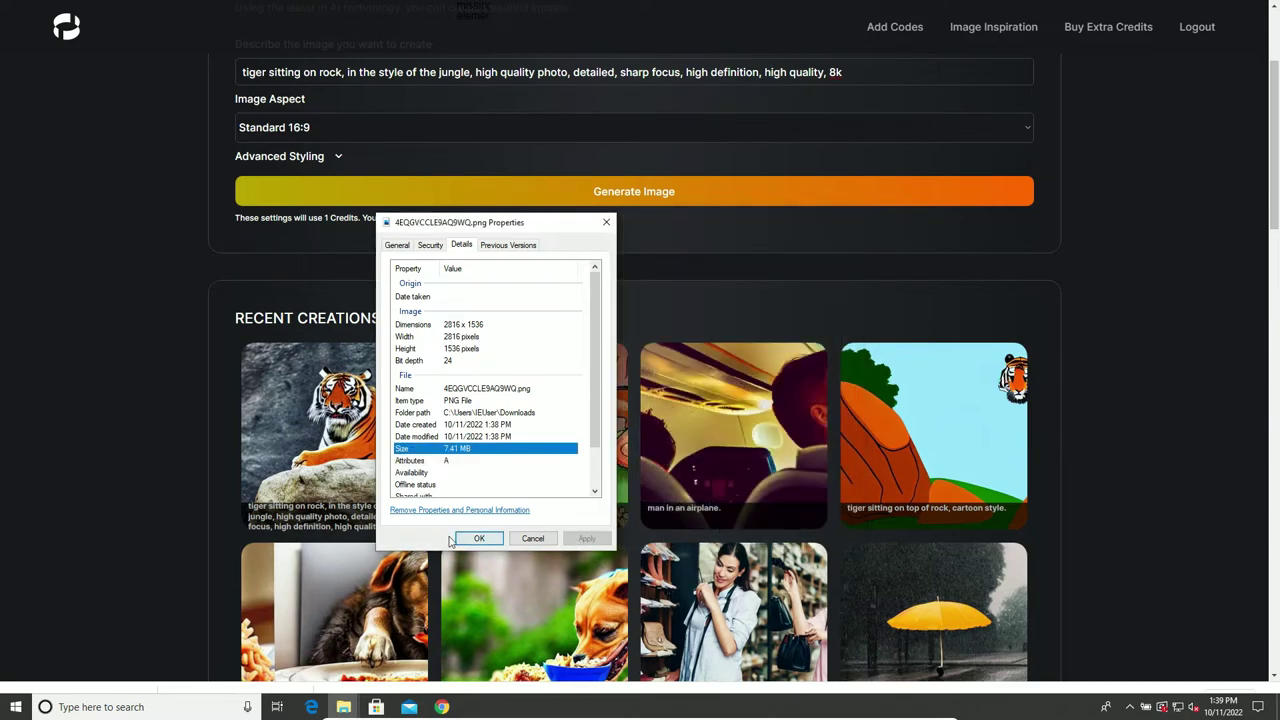
{"action": "left_click", "coordinate": [479, 537]}
- Open the downloaded upscaled tiger PNG, inspect the fur detail up close, and close the image
{"action": "left_click", "coordinate": [101, 699]}
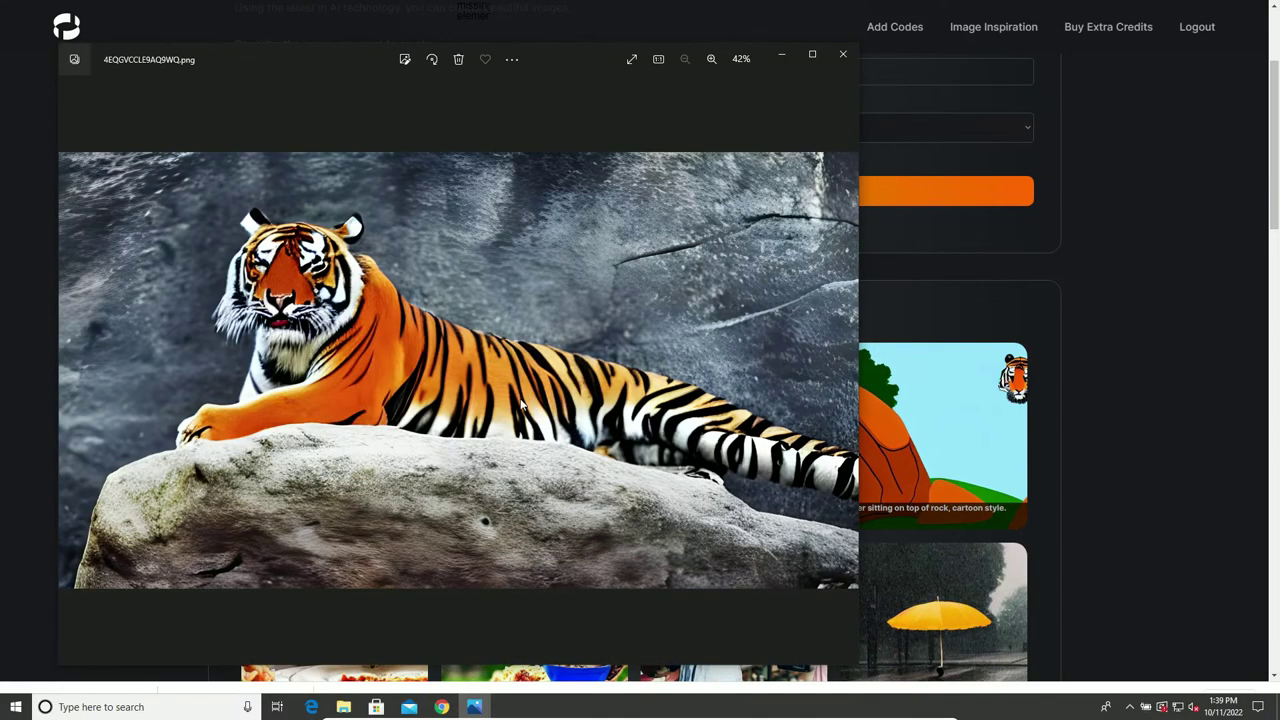
{"action": "scroll", "coordinate": [516, 404], "scroll_direction": "up", "scroll_amount": 4}
{"action": "scroll", "coordinate": [520, 403], "scroll_direction": "up", "scroll_amount": 2}
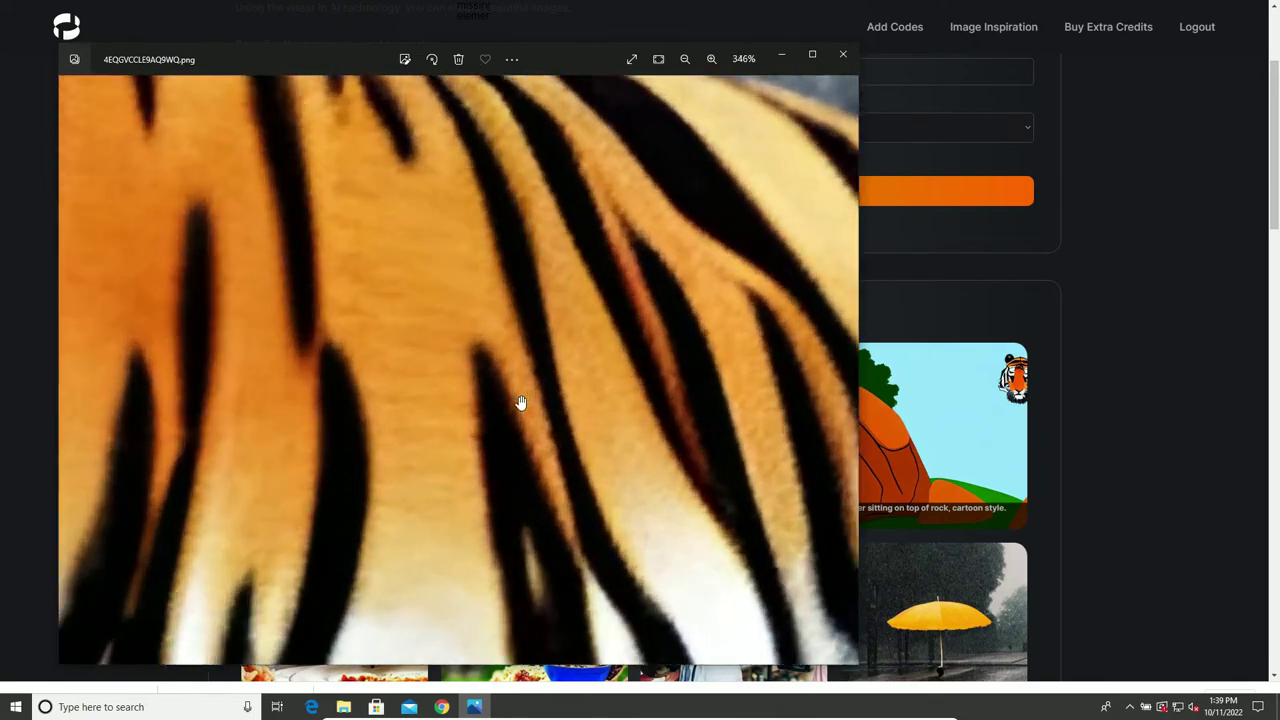
{"action": "scroll", "coordinate": [520, 403], "scroll_direction": "down", "scroll_amount": 5}
{"action": "left_click", "coordinate": [842, 54]}
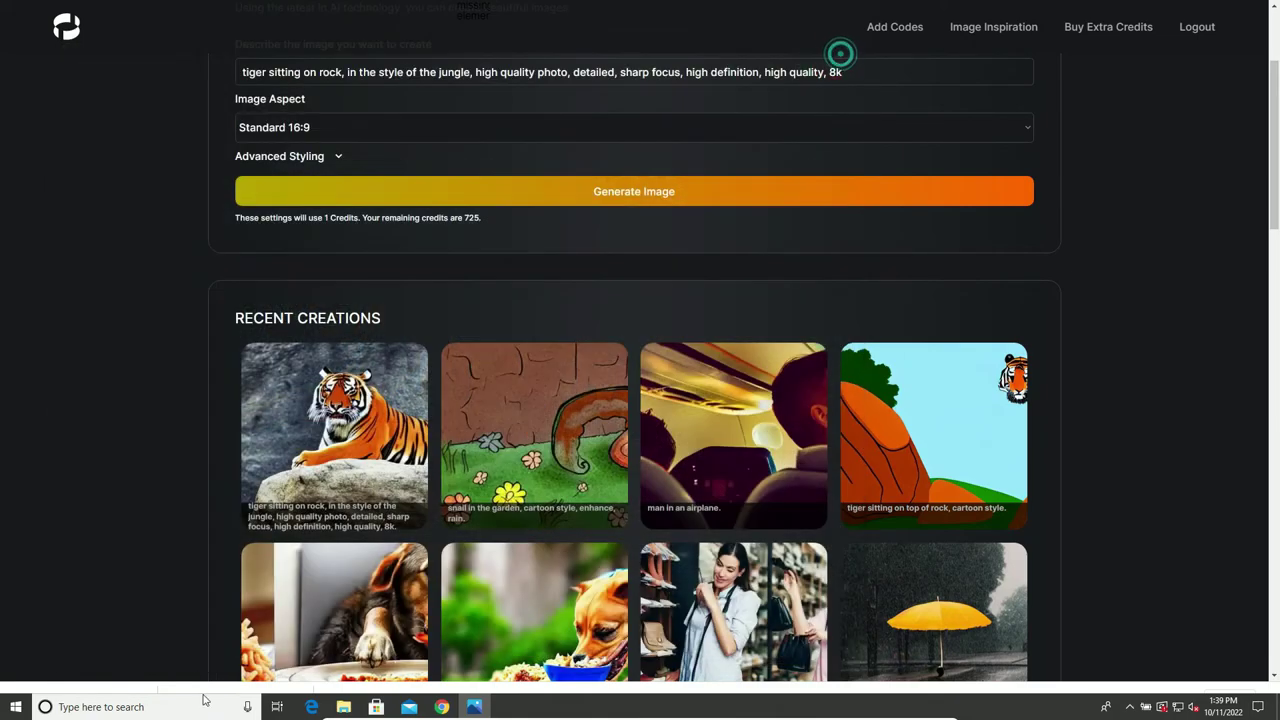
- Open the original tiger PNG, inspect its detail up close for comparison, and close the image
{"action": "key", "text": "alt+Tab"}
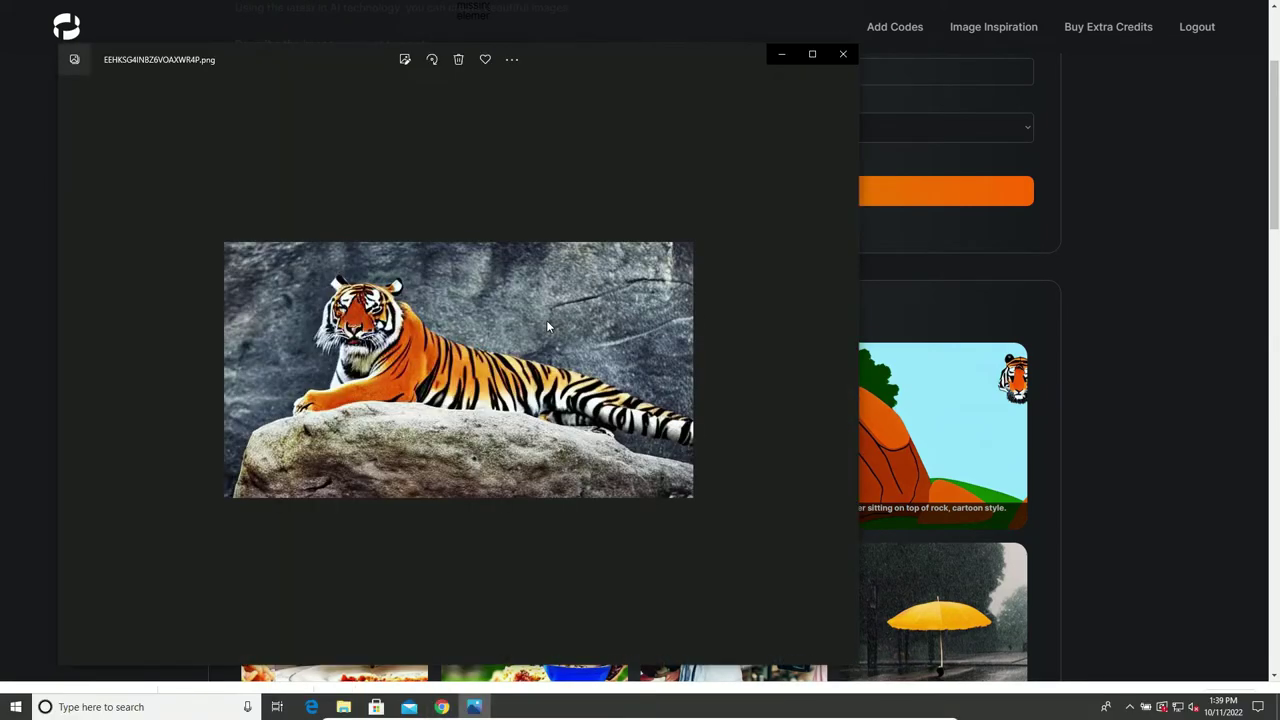
{"action": "scroll", "coordinate": [560, 320], "scroll_direction": "up", "scroll_amount": 5}
{"action": "scroll", "coordinate": [564, 322], "scroll_direction": "down", "scroll_amount": 2}
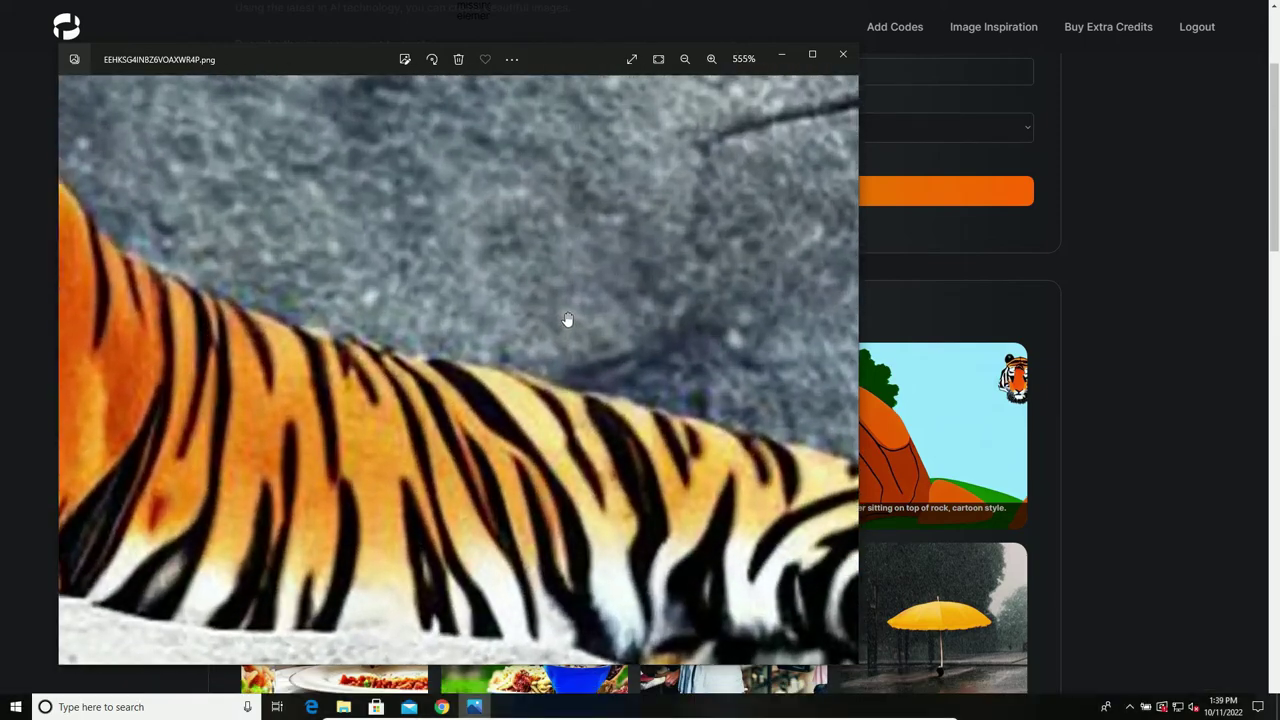
{"action": "left_click", "coordinate": [842, 54]}
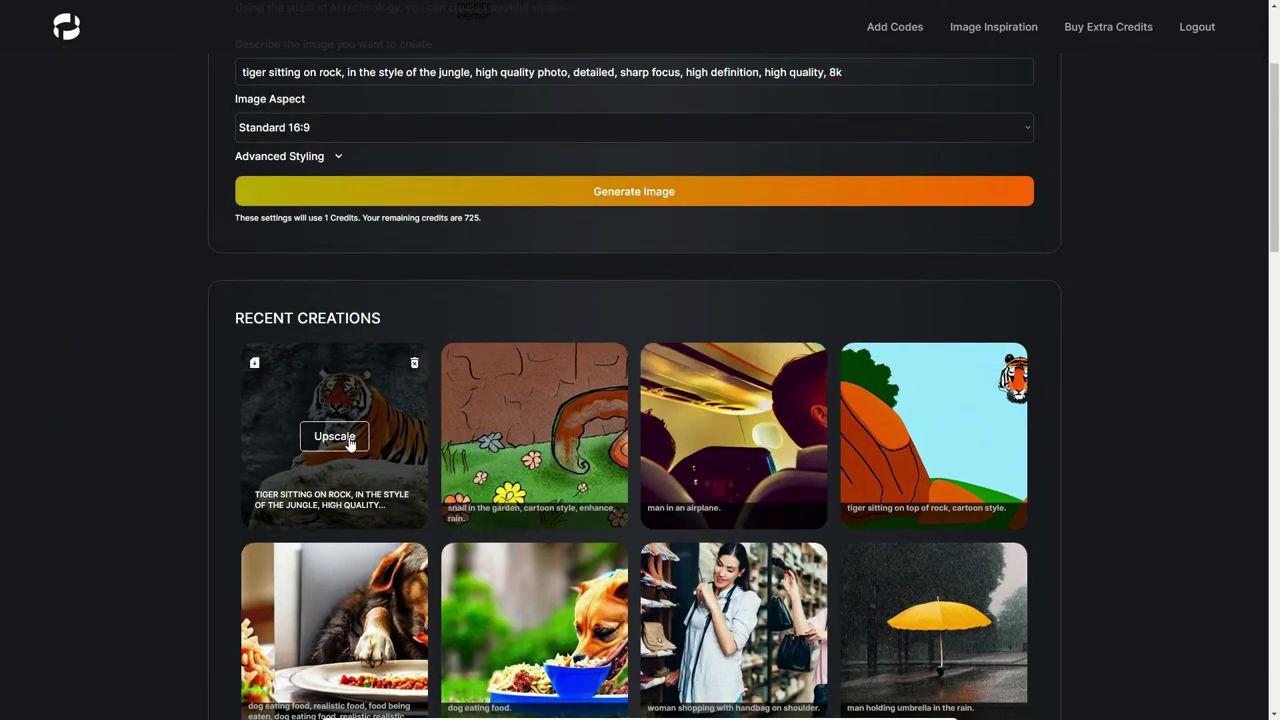
- Upload the stinky2-690x254.png pig picture to Image Reversal and generate a prompt from it
{"action": "scroll", "coordinate": [510, 311], "scroll_direction": "up", "scroll_amount": 2}
{"action": "left_click", "coordinate": [634, 95]}
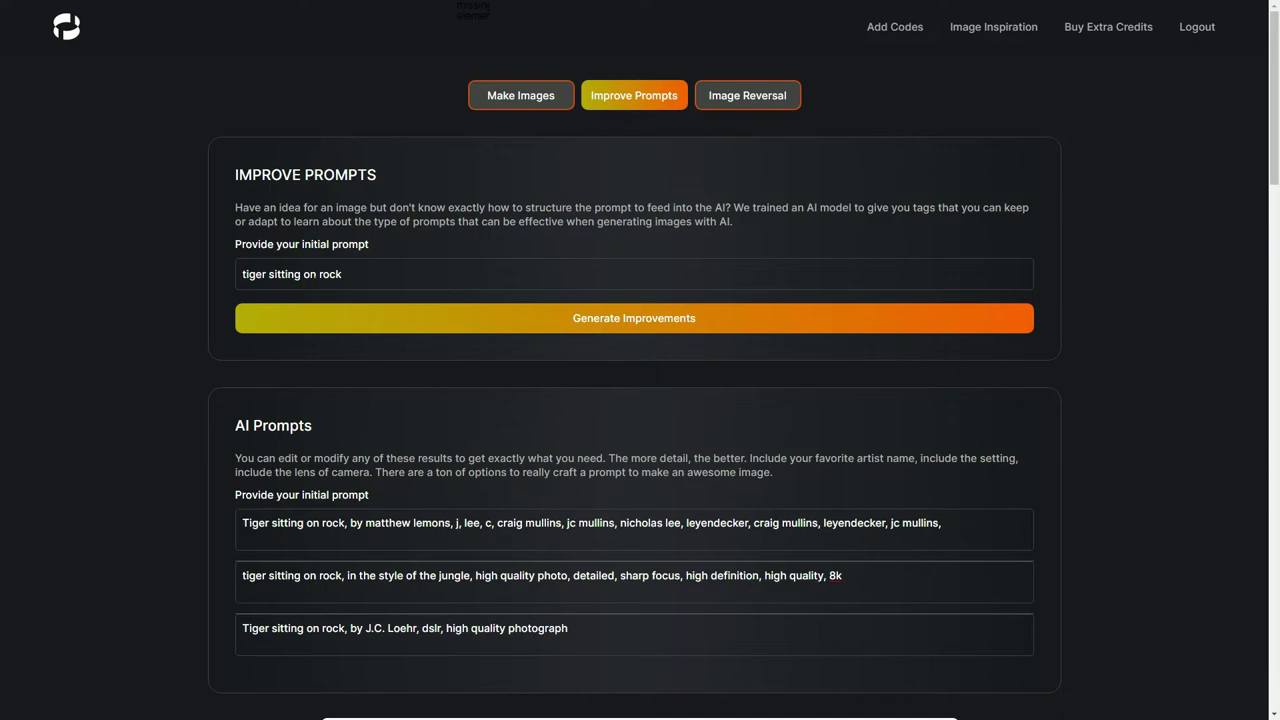
{"action": "left_click", "coordinate": [746, 98]}
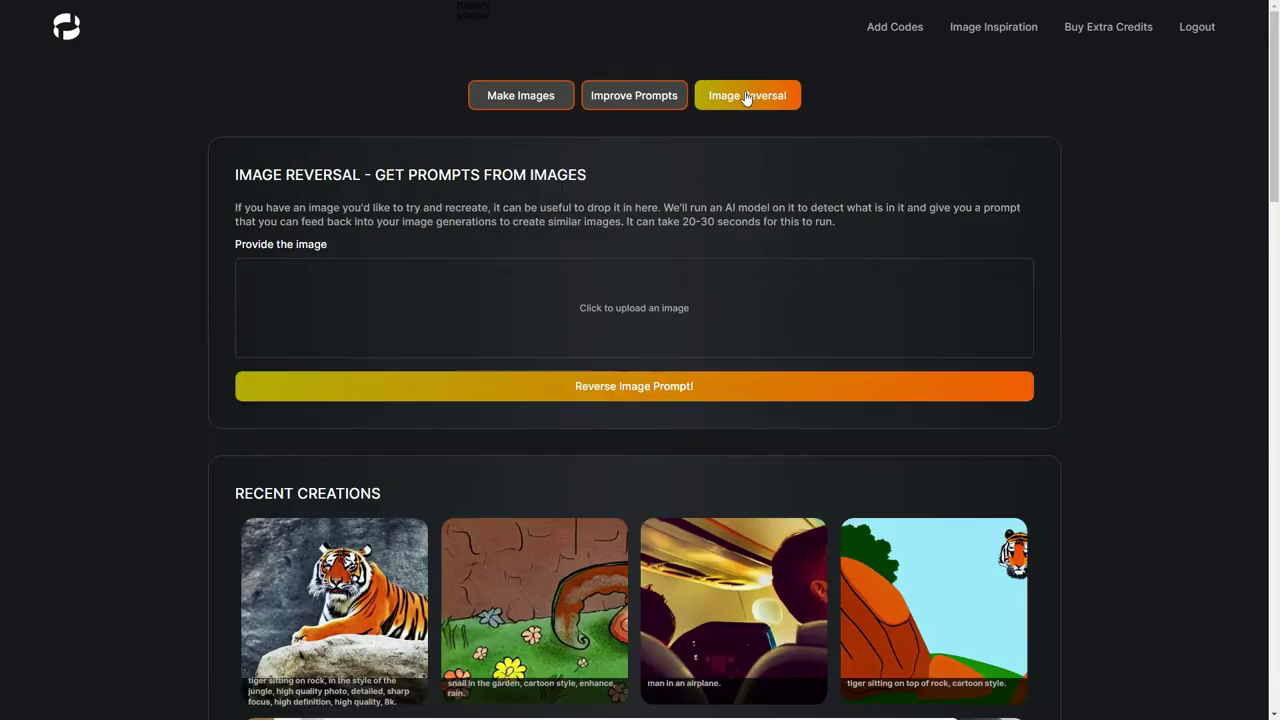
{"action": "left_click", "coordinate": [592, 311]}
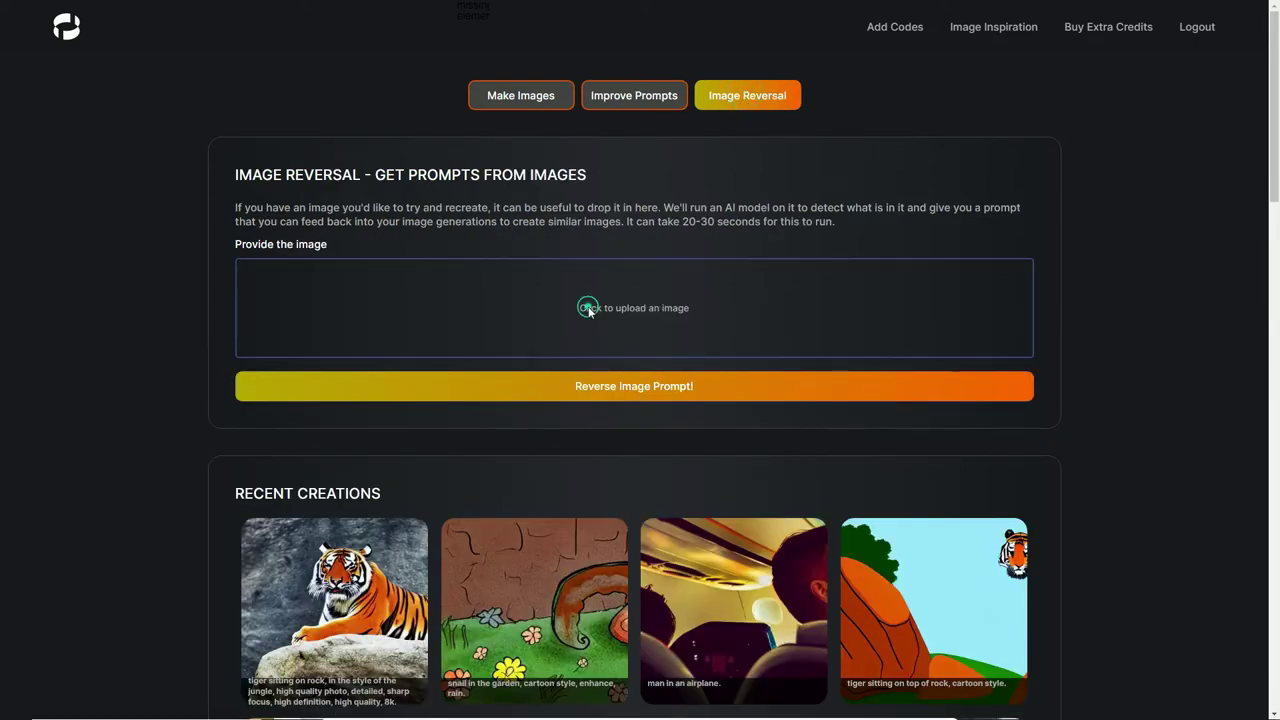
{"action": "left_click", "coordinate": [371, 182]}
{"action": "left_click", "coordinate": [303, 297]}
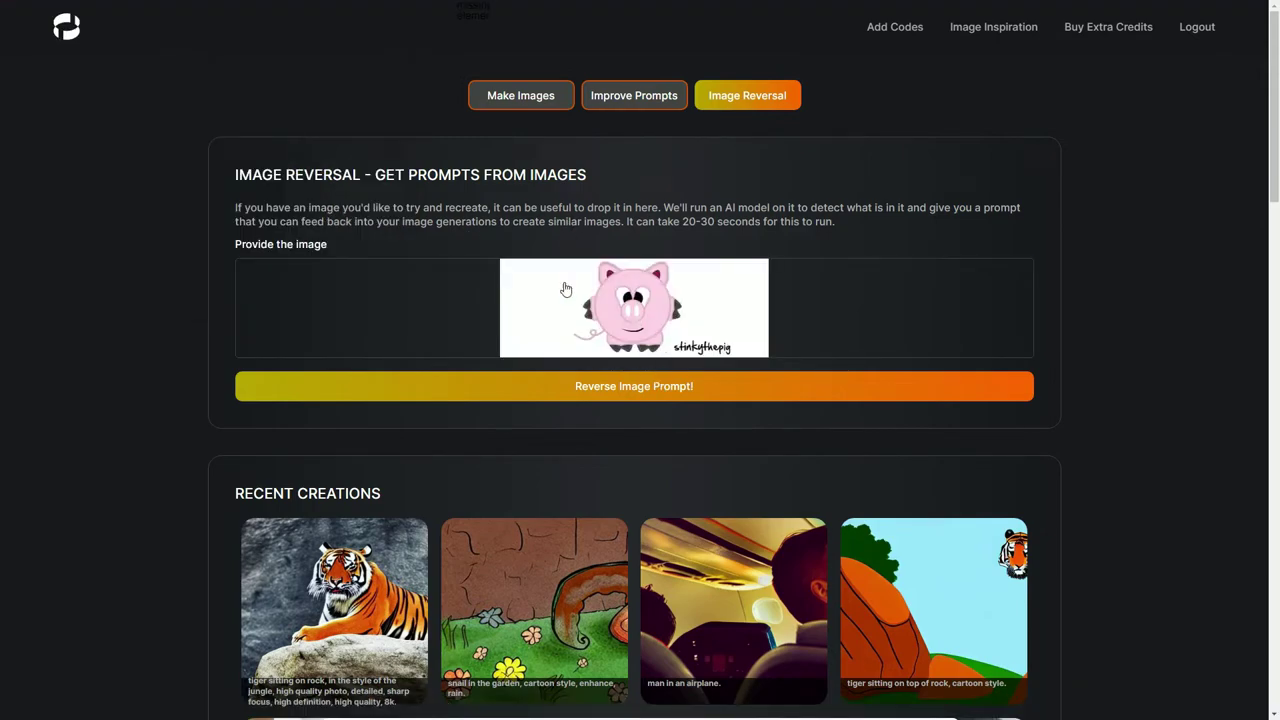
{"action": "left_click", "coordinate": [672, 388]}
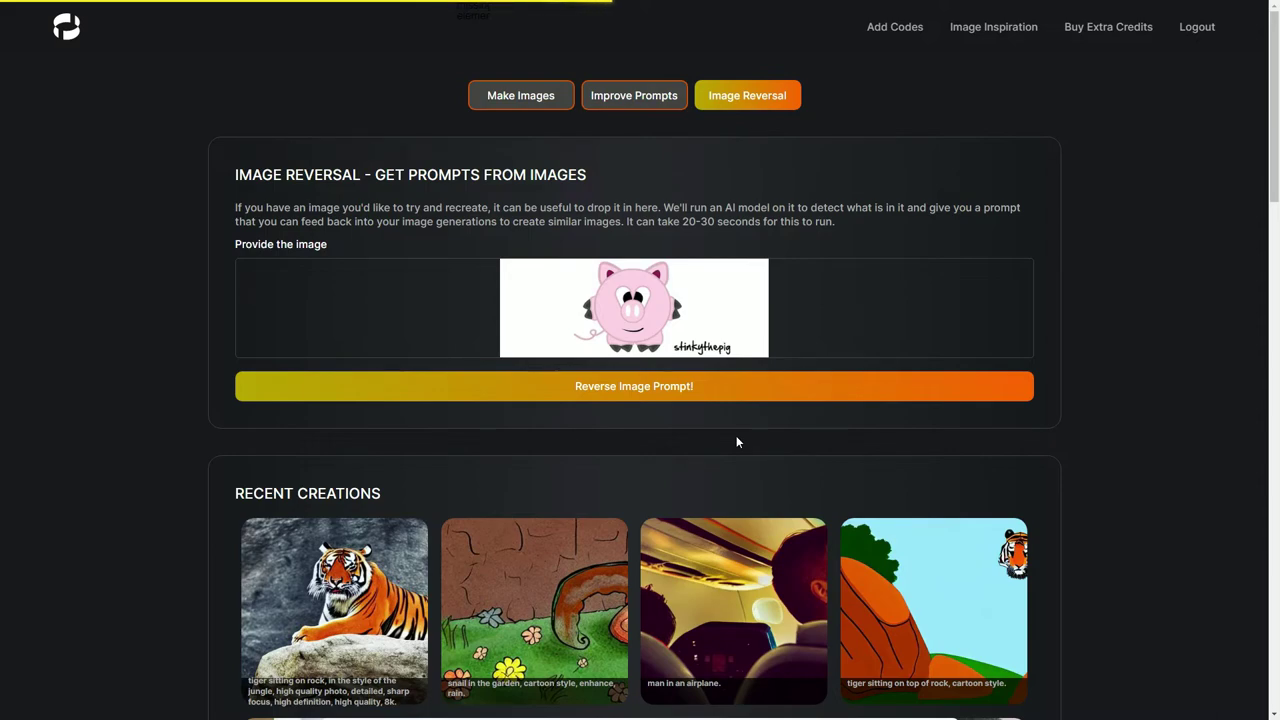
- Copy the reversed pink pig prompt into the Create Art description, generate the image, and view the enlarged result
{"action": "left_click_drag", "start_coordinate": [242, 424], "coordinate": [1046, 428]}
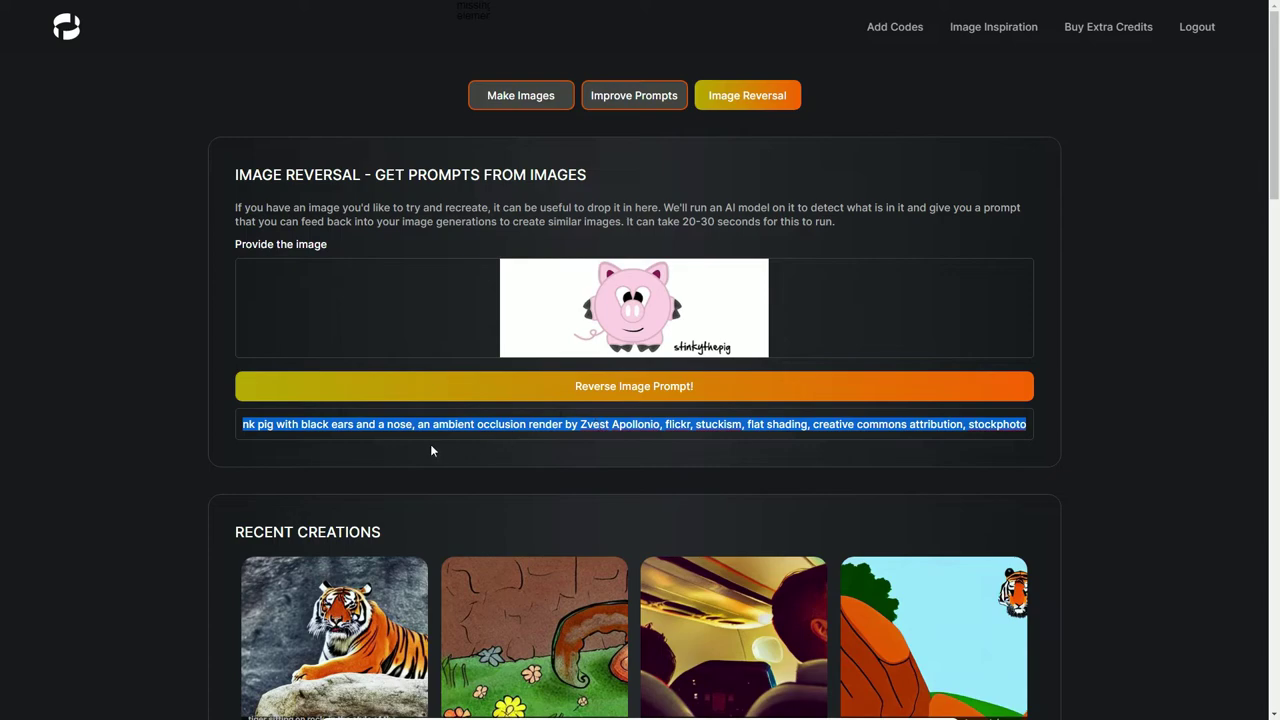
{"action": "left_click", "coordinate": [455, 472]}
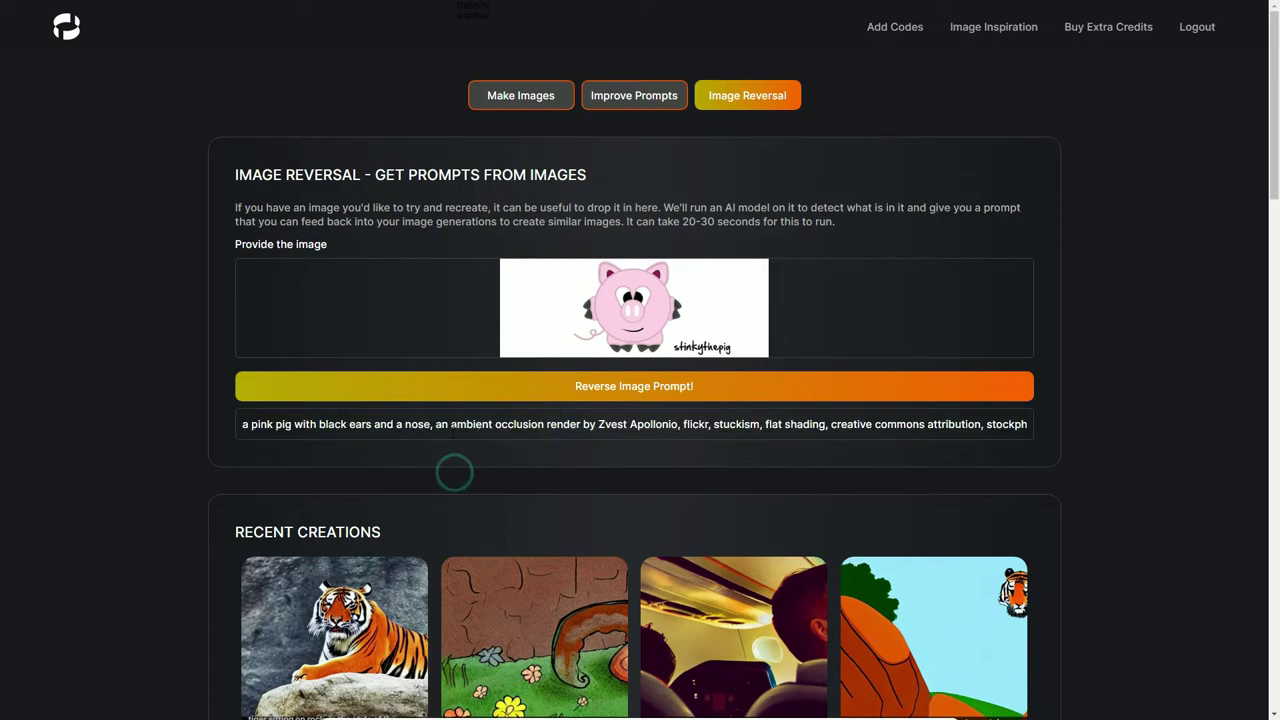
{"action": "left_click", "coordinate": [533, 93]}
{"action": "left_click_drag", "start_coordinate": [319, 272], "coordinate": [858, 274]}
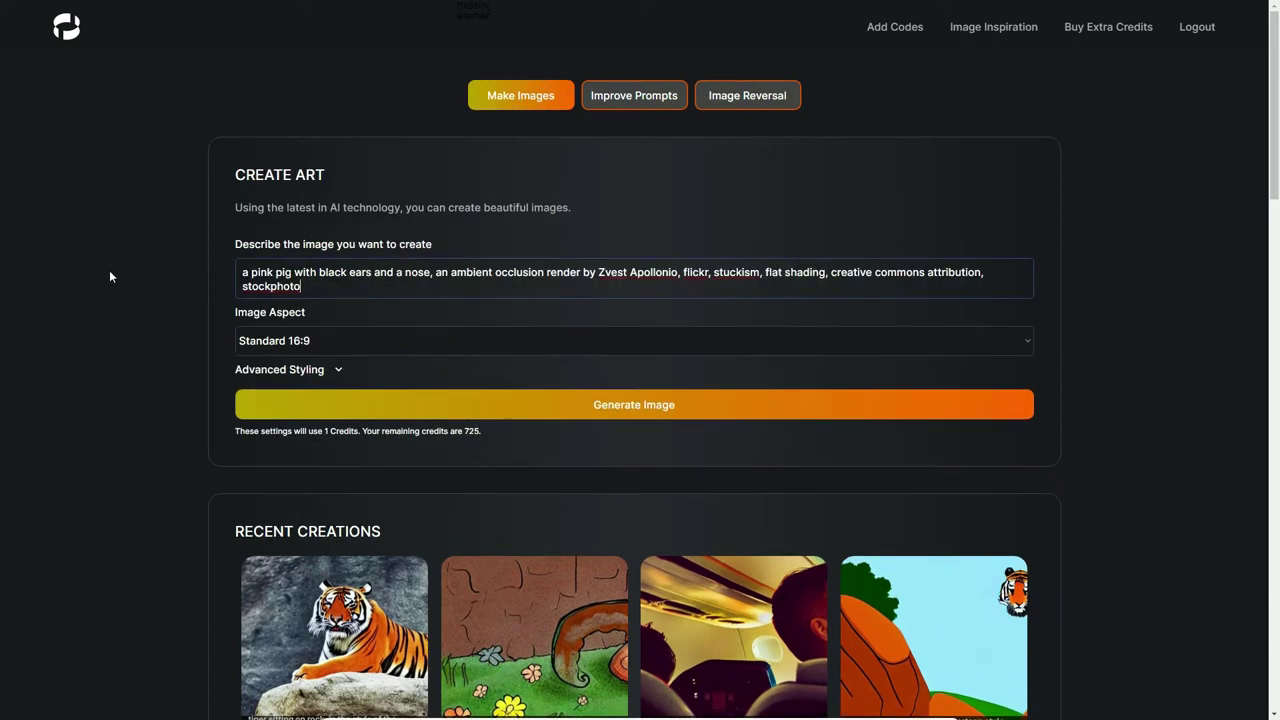
{"action": "left_click", "coordinate": [631, 395]}
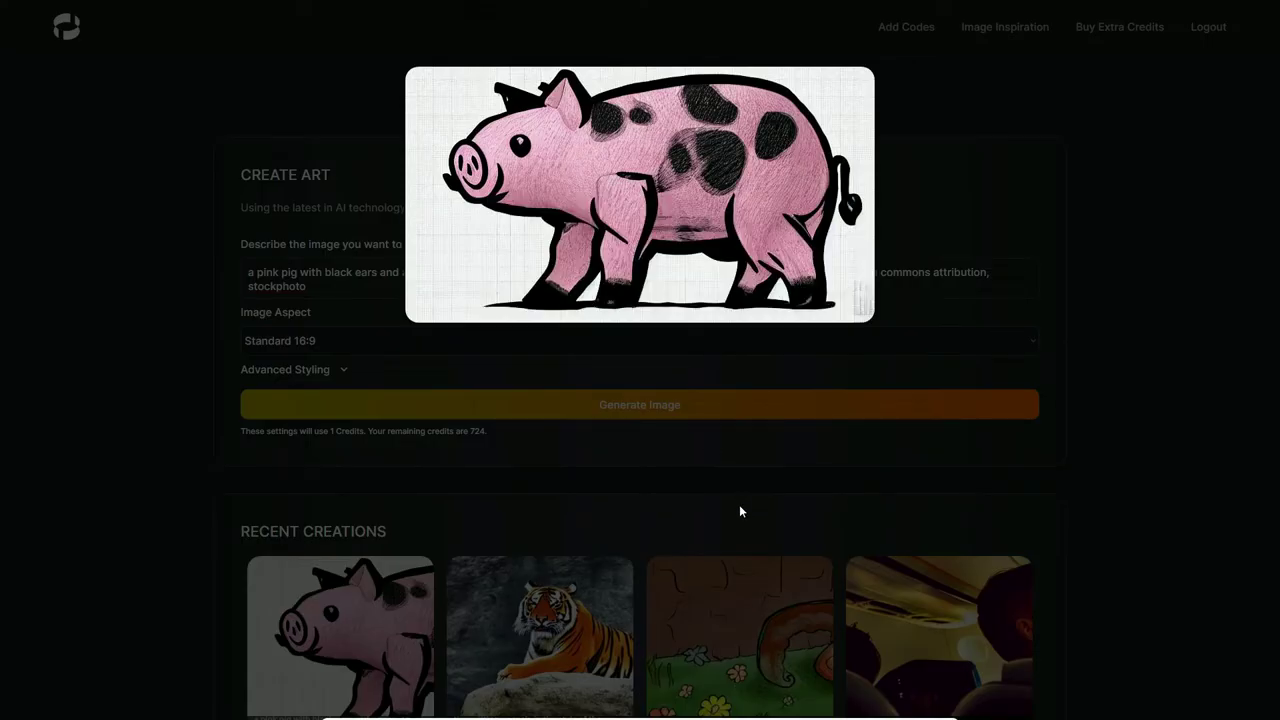
{"action": "mouse_move", "coordinate": [678, 135]}
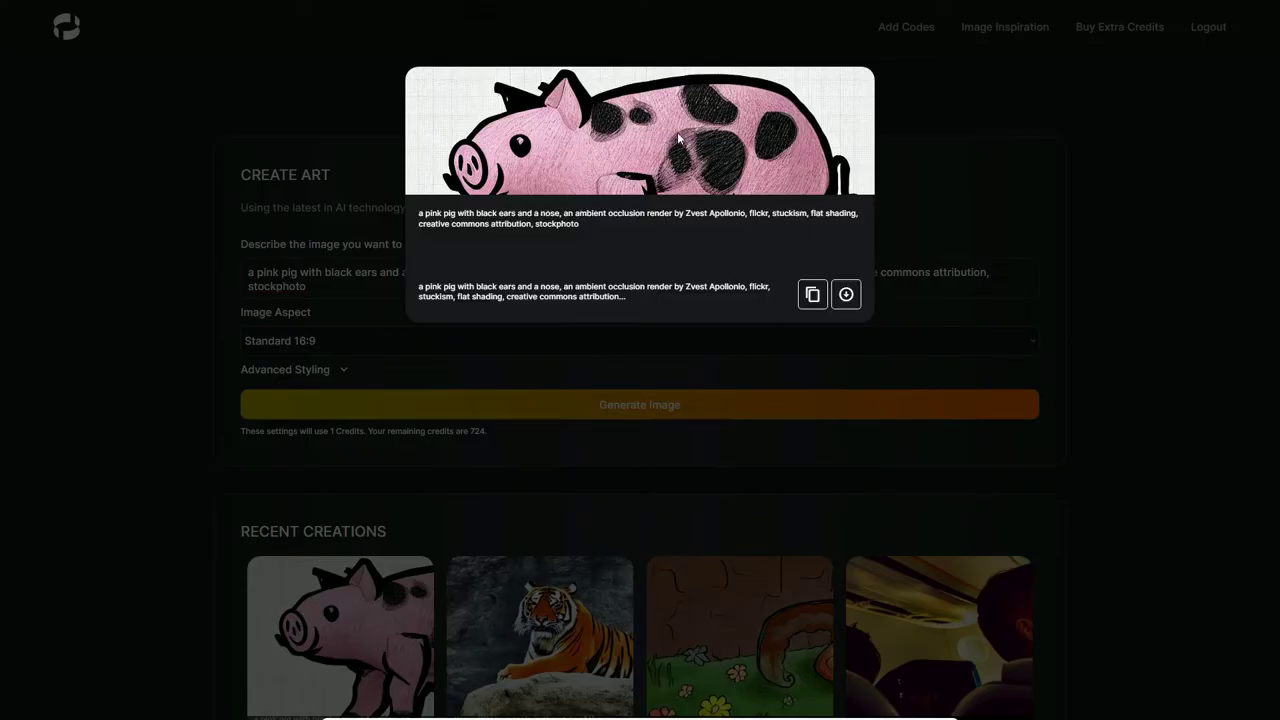
{"action": "left_click", "coordinate": [689, 367]}
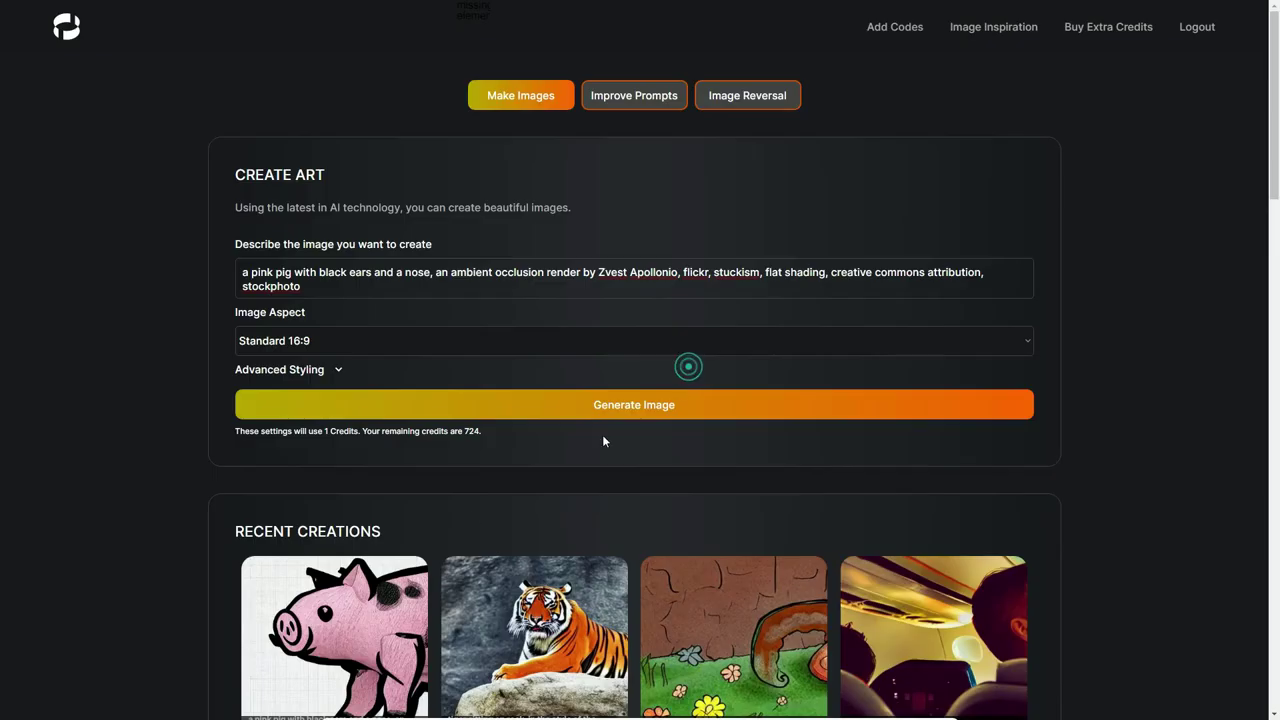
- Check the number of remaining credits in the Create Art section
{"action": "mouse_move", "coordinate": [362, 604]}
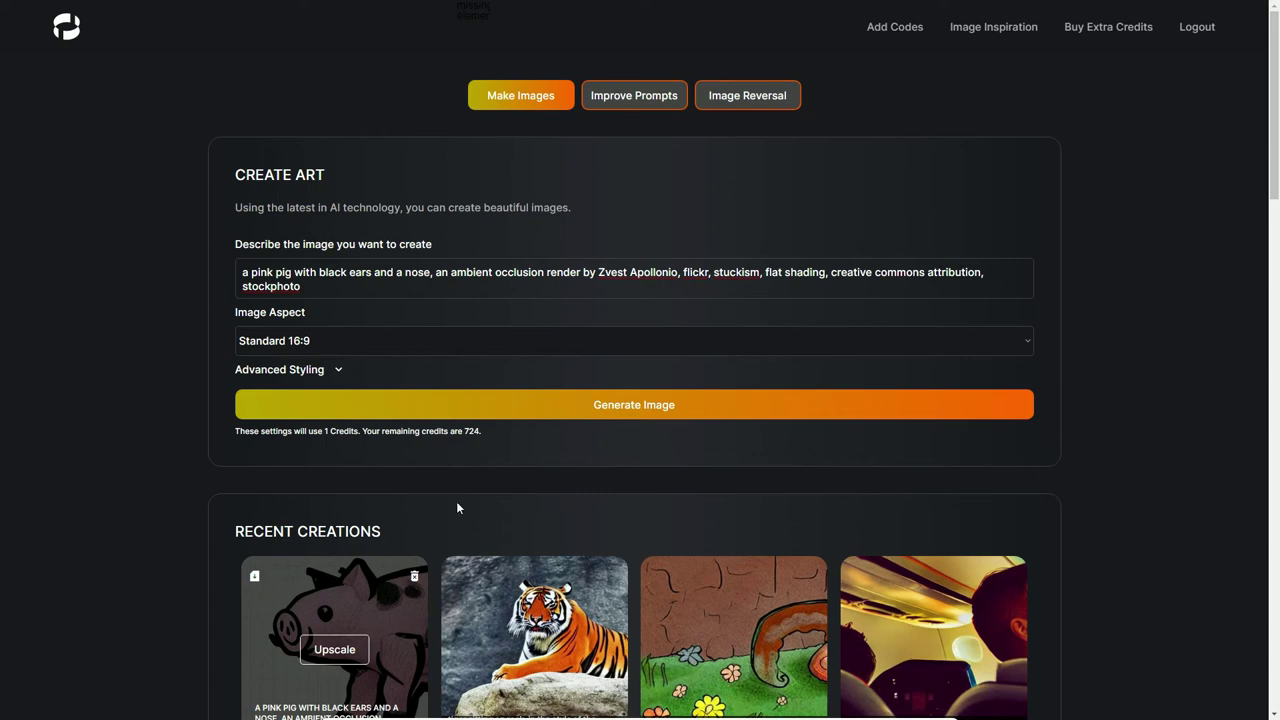
{"action": "double_click", "coordinate": [471, 431]}
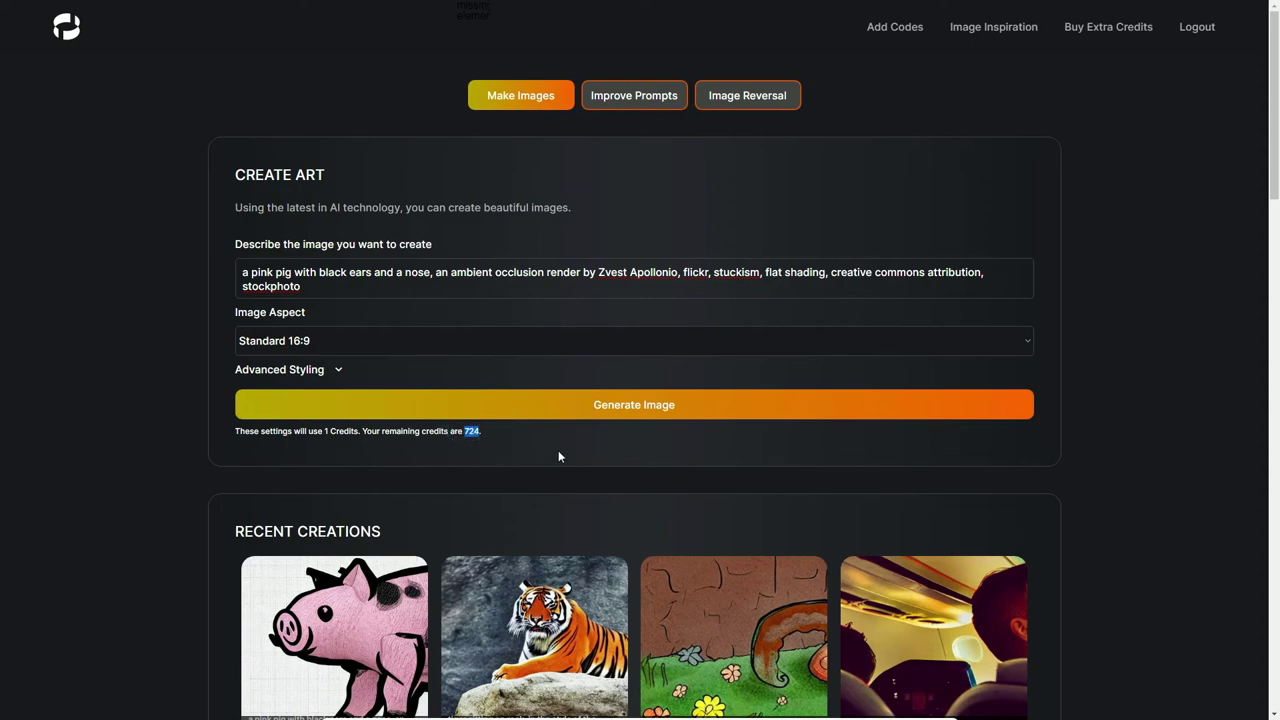
{"action": "mouse_move", "coordinate": [546, 572]}
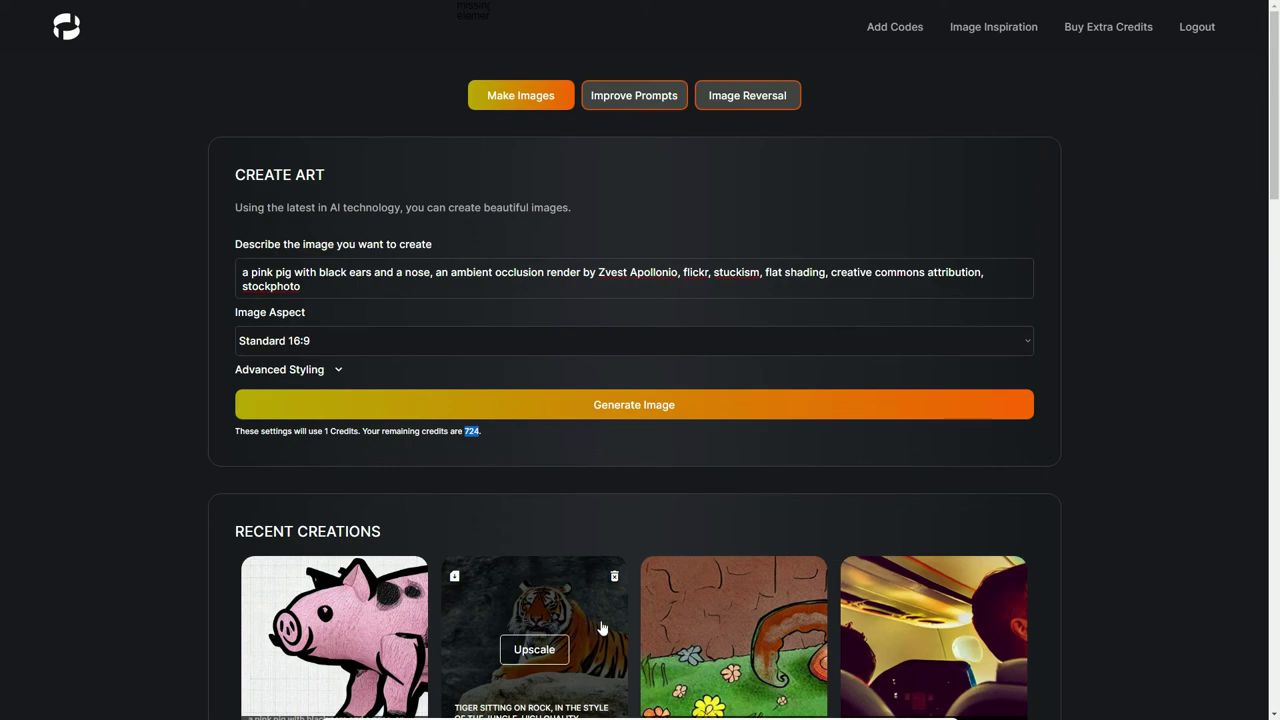
{"action": "left_click", "coordinate": [466, 432]}
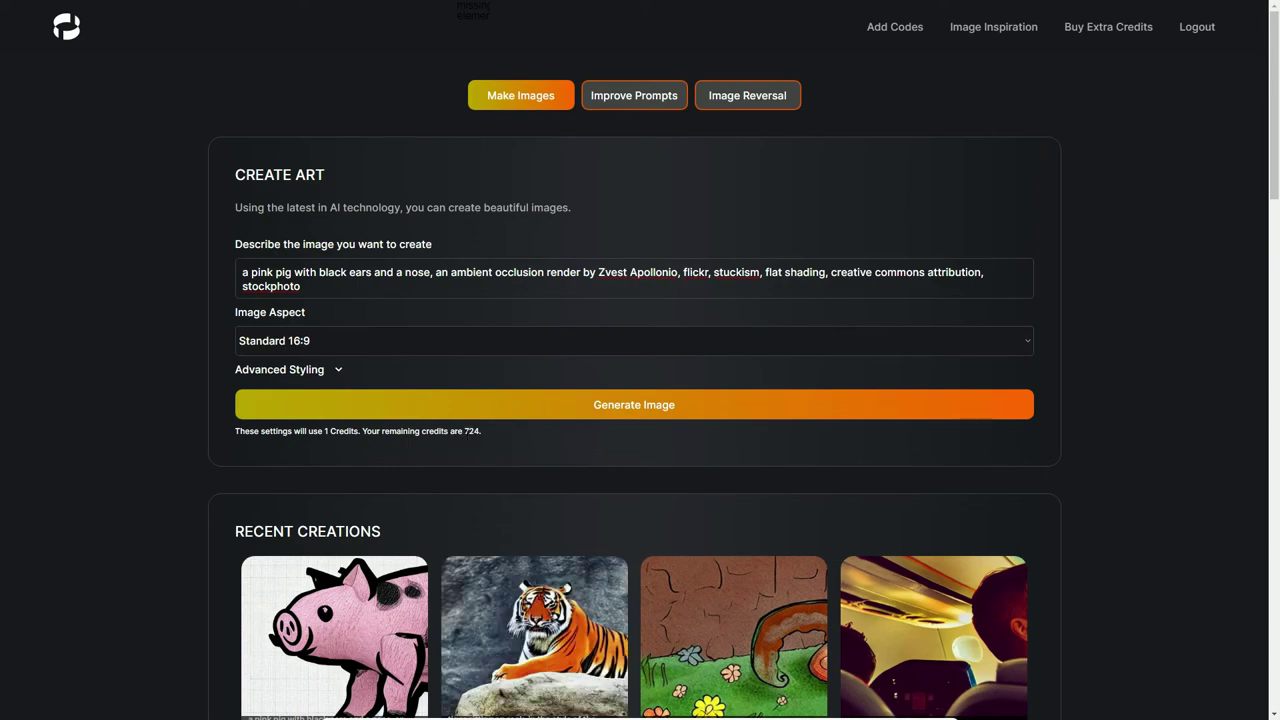